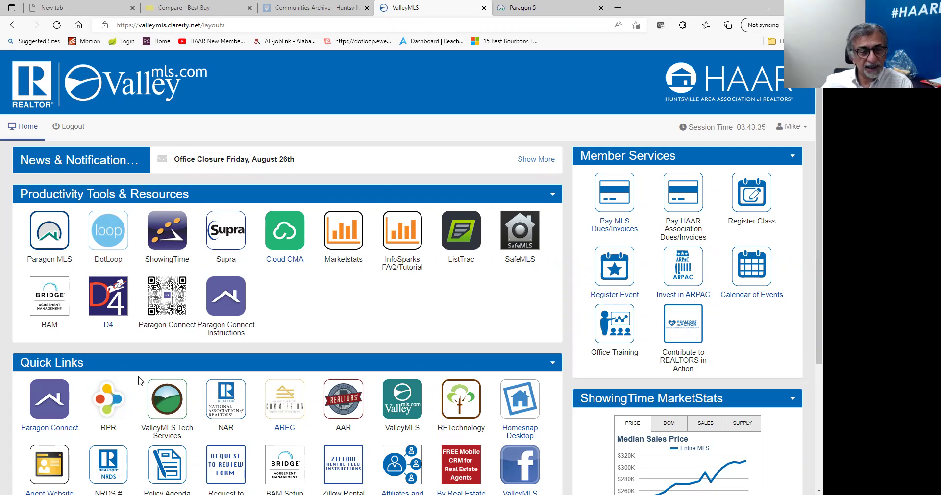
Open Realtors Property Resource in a new tab, check the profile menu, and view the property type choices.
{"action": "left_click", "coordinate": [110, 411]}
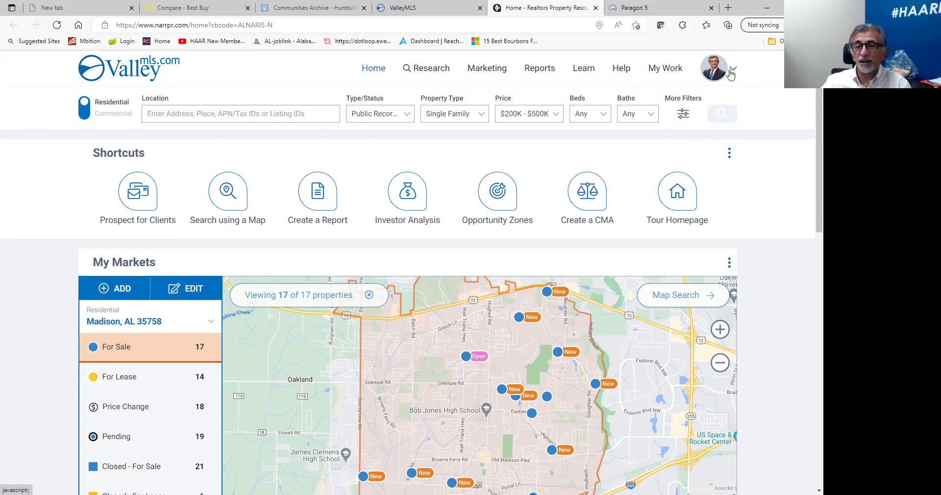
{"action": "left_click", "coordinate": [728, 72]}
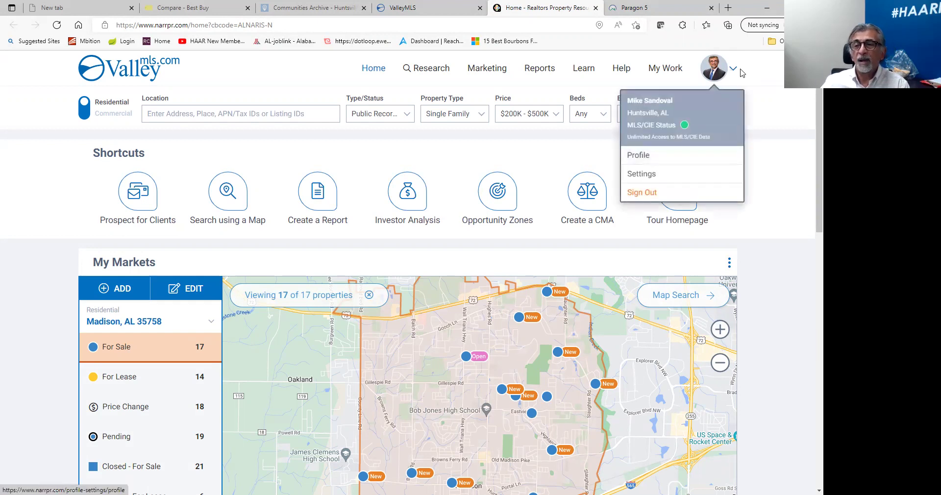
{"action": "left_click", "coordinate": [761, 74]}
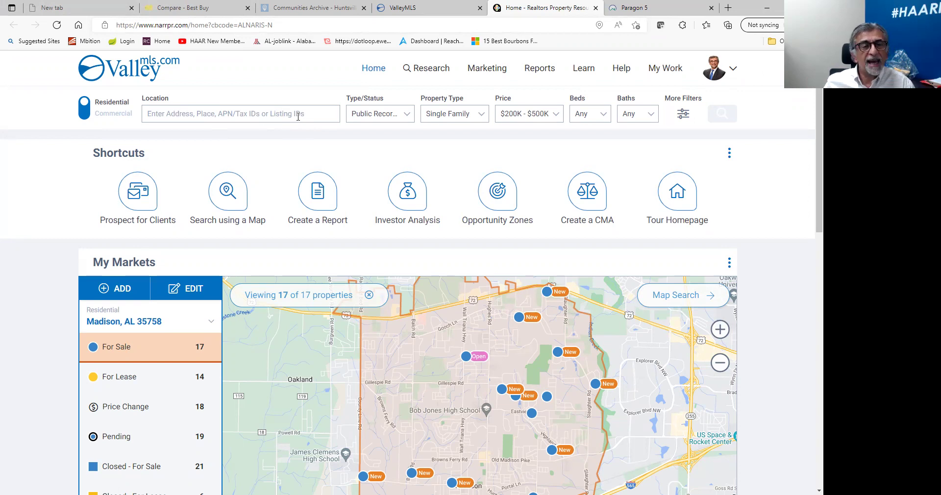
{"action": "left_click", "coordinate": [407, 115]}
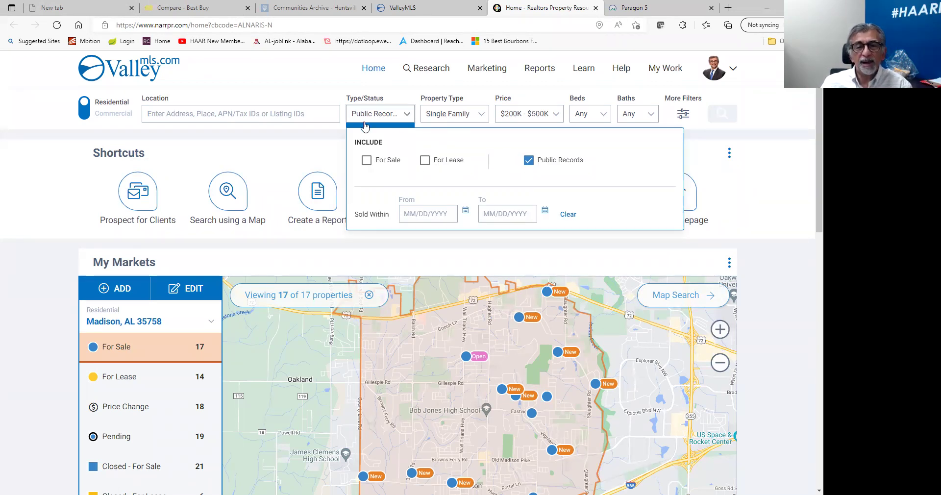
{"action": "left_click", "coordinate": [406, 116]}
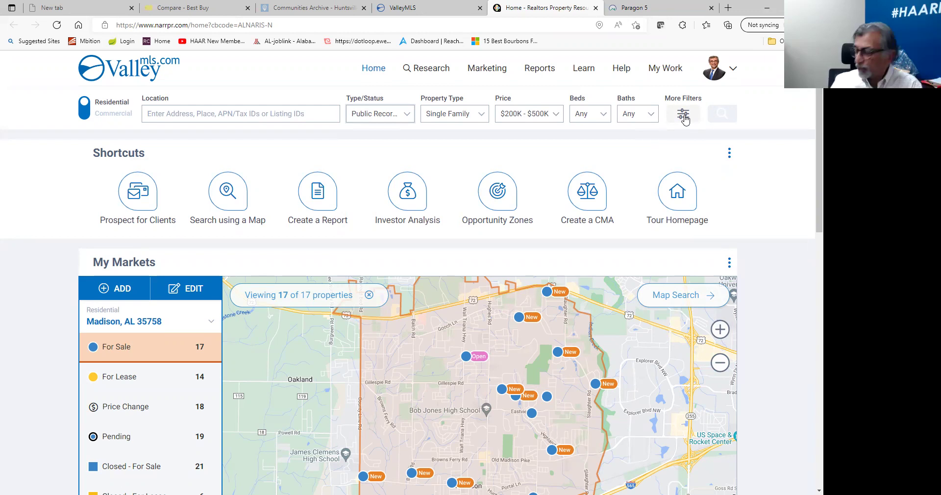
{"action": "left_click", "coordinate": [684, 117]}
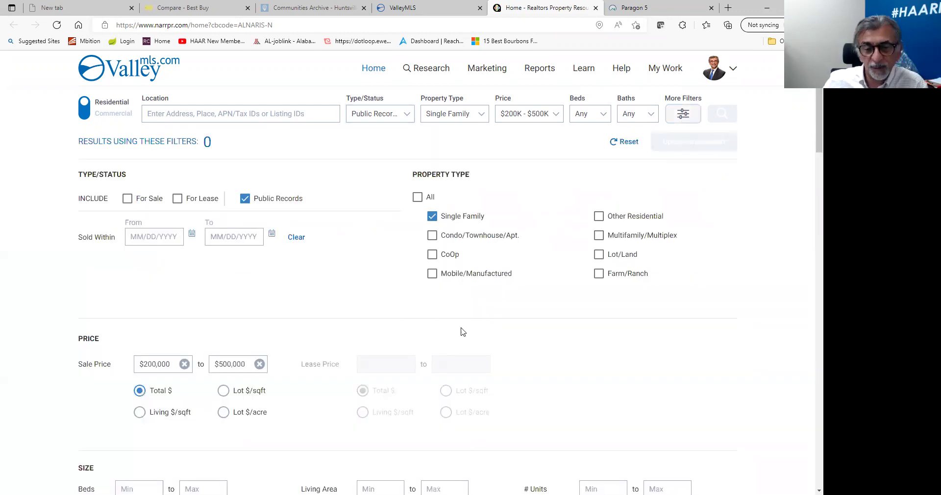
Browse the More Filters panel and tick the Pre-Foreclosure, Foreclosure and Bank-Owned distressed statuses.
{"action": "scroll", "coordinate": [267, 260], "scroll_direction": "down", "scroll_amount": 3}
{"action": "scroll", "coordinate": [267, 260], "scroll_direction": "down", "scroll_amount": 4}
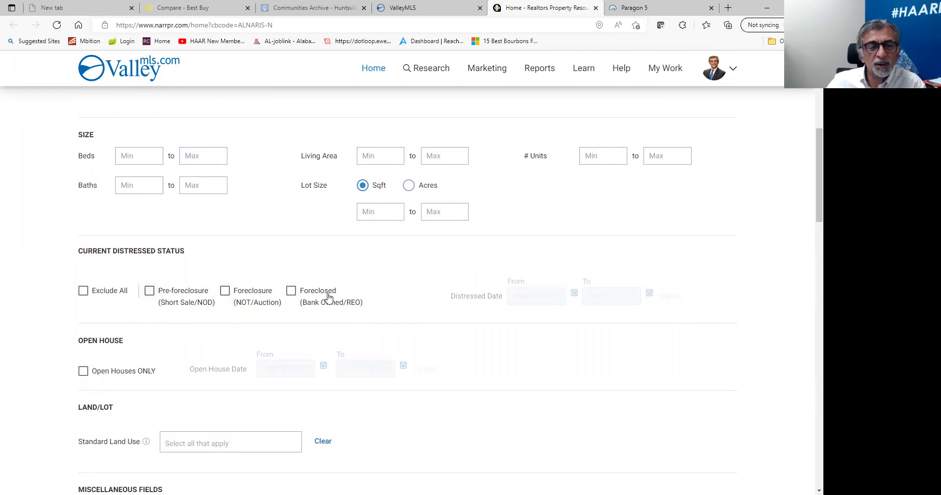
{"action": "scroll", "coordinate": [436, 266], "scroll_direction": "up", "scroll_amount": 4}
{"action": "scroll", "coordinate": [442, 261], "scroll_direction": "down", "scroll_amount": 3}
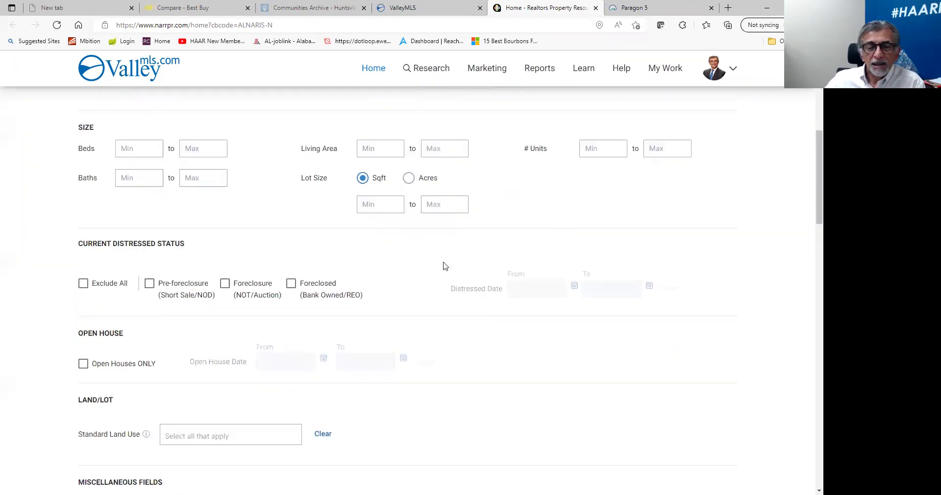
{"action": "scroll", "coordinate": [445, 266], "scroll_direction": "down", "scroll_amount": 13}
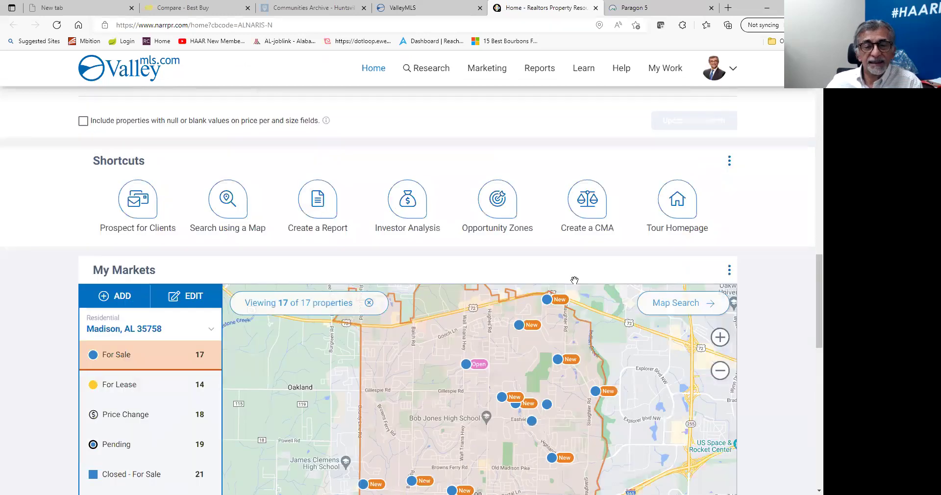
{"action": "scroll", "coordinate": [575, 281], "scroll_direction": "down", "scroll_amount": 10}
{"action": "scroll", "coordinate": [601, 300], "scroll_direction": "down", "scroll_amount": 3}
{"action": "scroll", "coordinate": [569, 378], "scroll_direction": "up", "scroll_amount": 2}
{"action": "scroll", "coordinate": [641, 382], "scroll_direction": "down", "scroll_amount": 5}
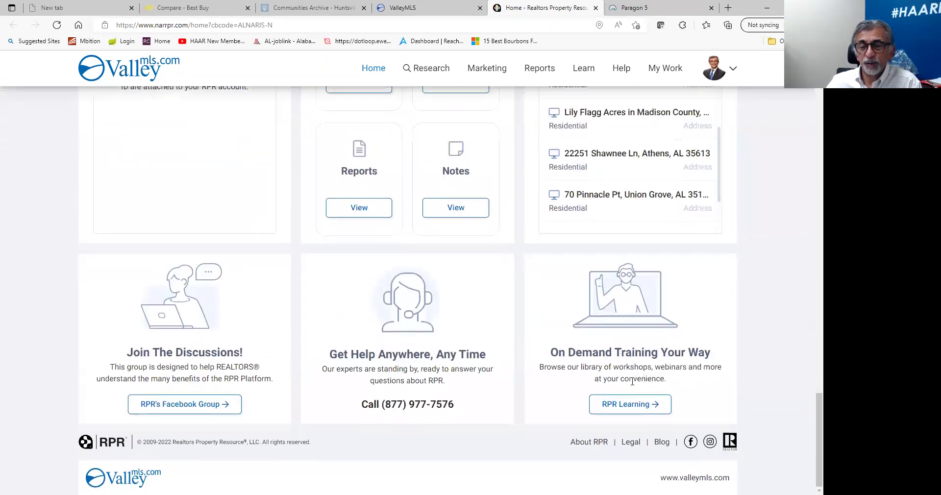
{"action": "scroll", "coordinate": [410, 330], "scroll_direction": "up", "scroll_amount": 15}
{"action": "scroll", "coordinate": [410, 330], "scroll_direction": "up", "scroll_amount": 3}
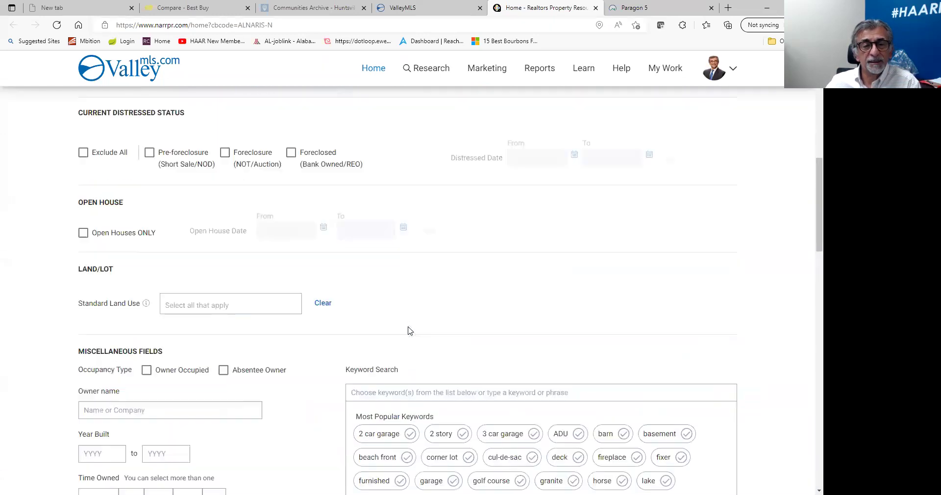
{"action": "scroll", "coordinate": [405, 337], "scroll_direction": "down", "scroll_amount": 5}
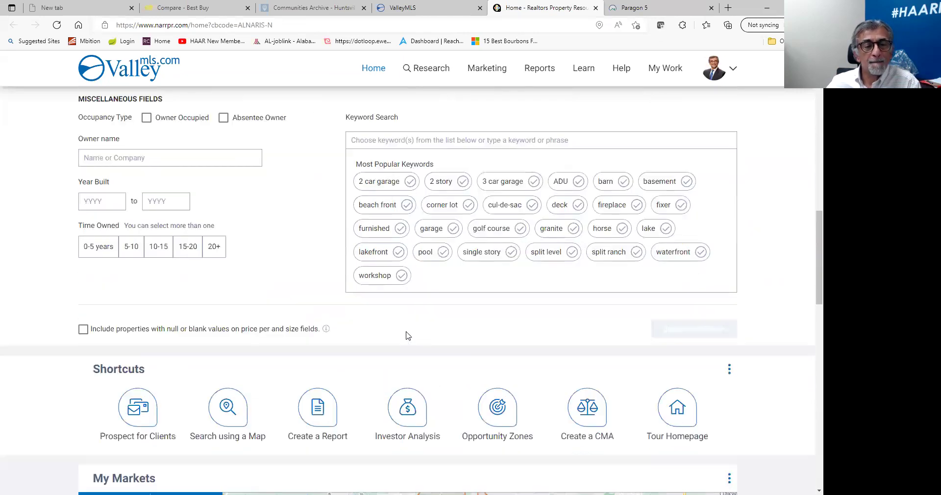
{"action": "scroll", "coordinate": [408, 336], "scroll_direction": "up", "scroll_amount": 10}
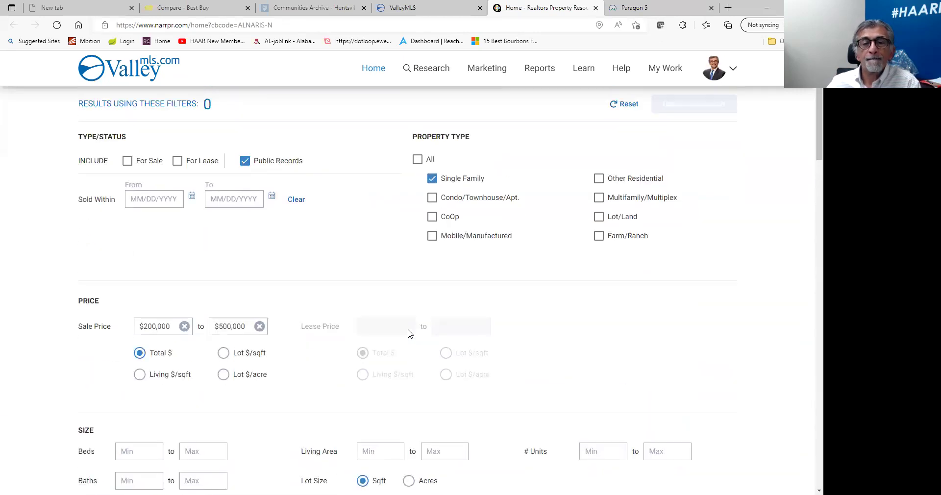
{"action": "scroll", "coordinate": [410, 334], "scroll_direction": "down", "scroll_amount": 10}
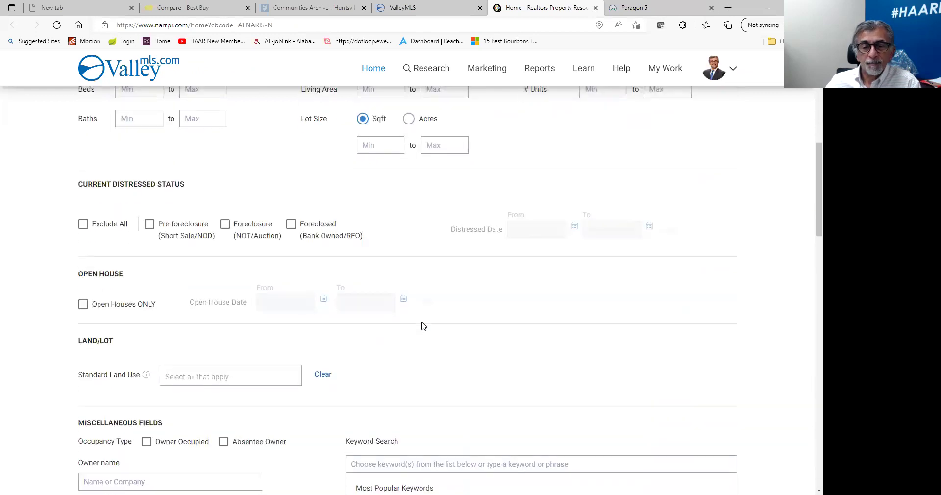
{"action": "scroll", "coordinate": [423, 321], "scroll_direction": "down", "scroll_amount": 7}
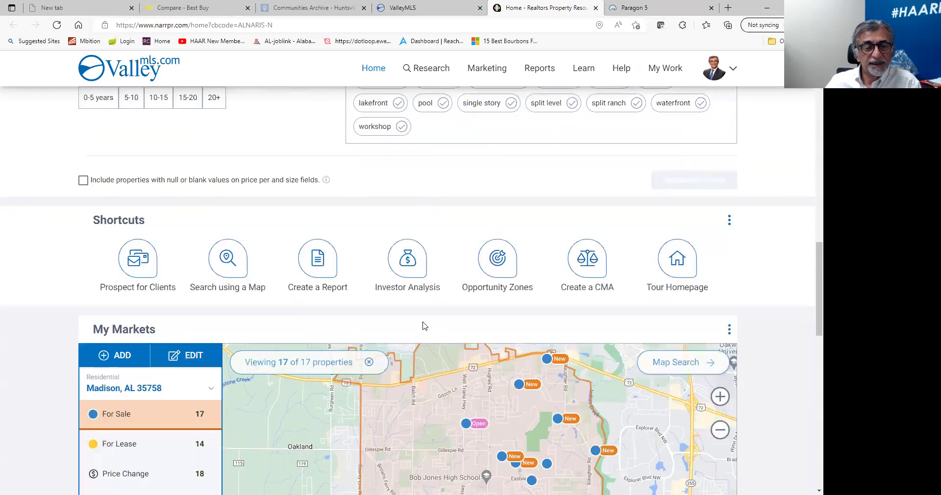
{"action": "scroll", "coordinate": [425, 323], "scroll_direction": "down", "scroll_amount": 10}
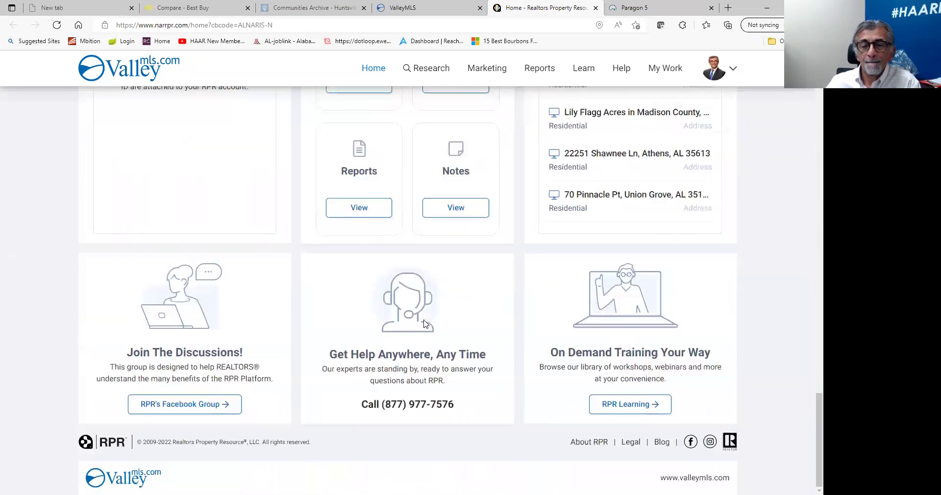
{"action": "scroll", "coordinate": [428, 309], "scroll_direction": "up", "scroll_amount": 3}
{"action": "scroll", "coordinate": [428, 309], "scroll_direction": "up", "scroll_amount": 20}
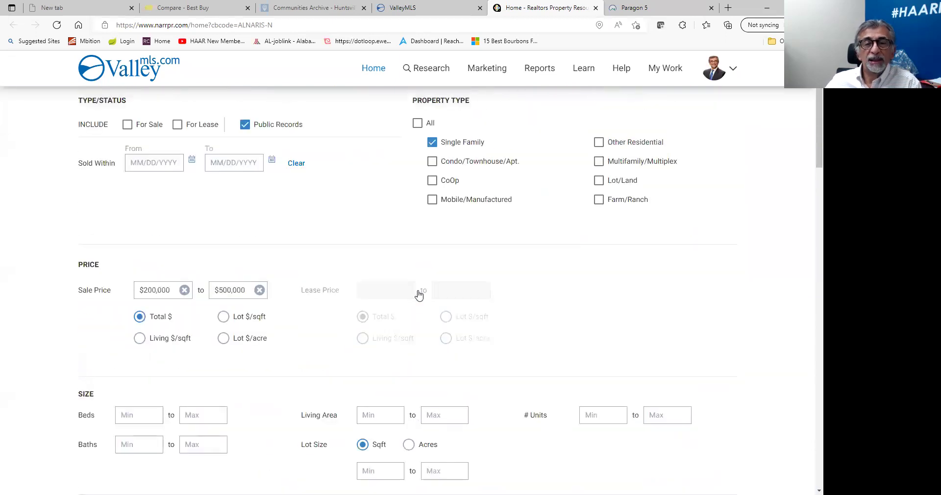
{"action": "scroll", "coordinate": [218, 343], "scroll_direction": "down", "scroll_amount": 7}
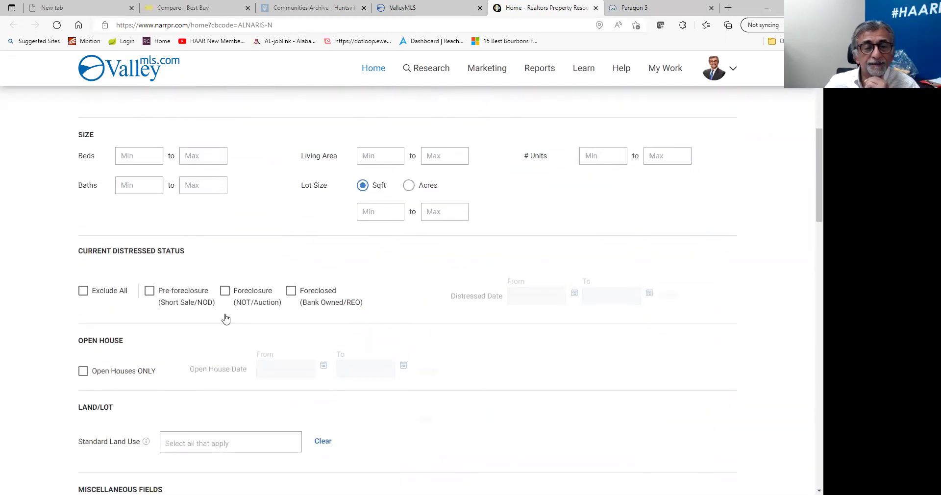
{"action": "left_click", "coordinate": [150, 291]}
{"action": "left_click", "coordinate": [225, 291]}
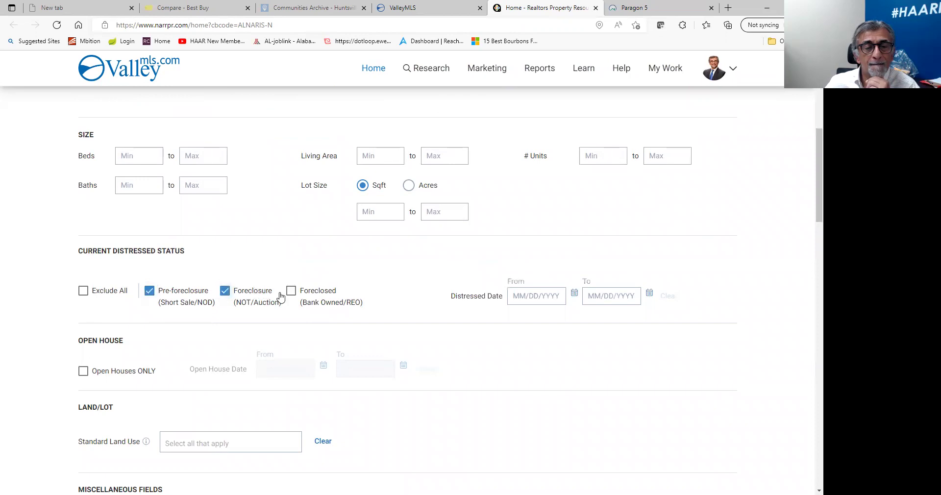
{"action": "left_click", "coordinate": [291, 291]}
Untick all three distressed status boxes and return to the RPR home page.
{"action": "scroll", "coordinate": [484, 307], "scroll_direction": "up", "scroll_amount": 7}
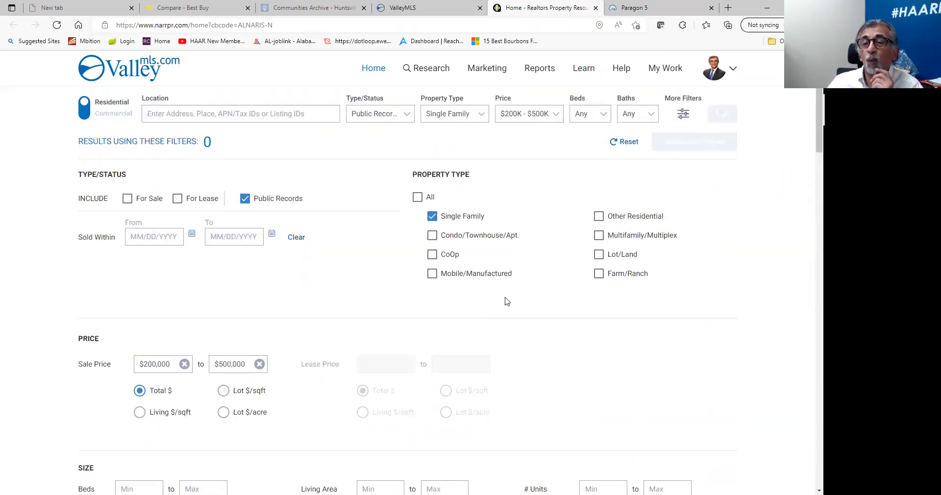
{"action": "scroll", "coordinate": [505, 302], "scroll_direction": "down", "scroll_amount": 10}
{"action": "scroll", "coordinate": [507, 303], "scroll_direction": "down", "scroll_amount": 4}
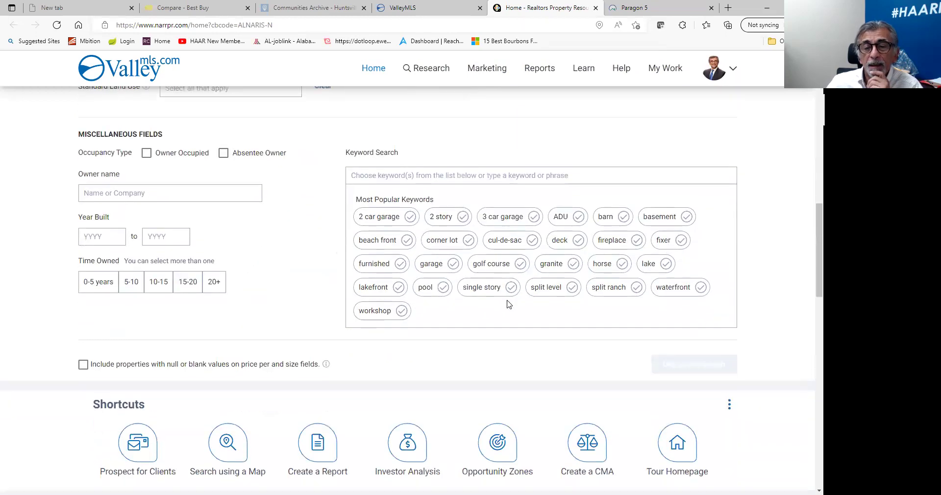
{"action": "scroll", "coordinate": [479, 290], "scroll_direction": "up", "scroll_amount": 10}
{"action": "scroll", "coordinate": [195, 121], "scroll_direction": "up", "scroll_amount": 5}
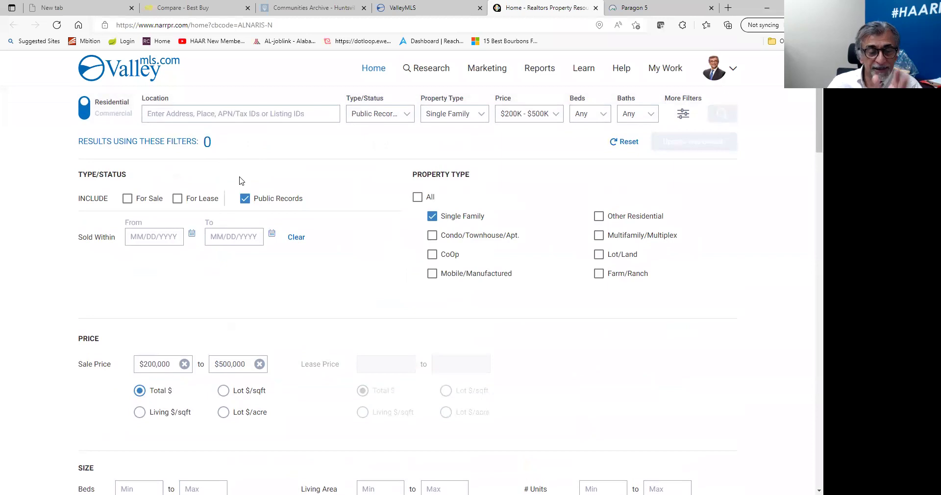
{"action": "scroll", "coordinate": [256, 216], "scroll_direction": "down", "scroll_amount": 8}
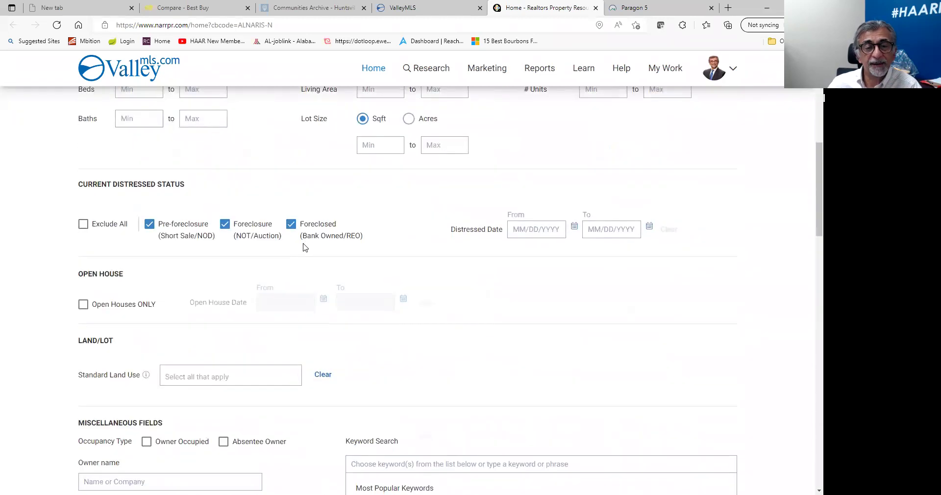
{"action": "scroll", "coordinate": [305, 247], "scroll_direction": "down", "scroll_amount": 4}
{"action": "scroll", "coordinate": [239, 228], "scroll_direction": "up", "scroll_amount": 2}
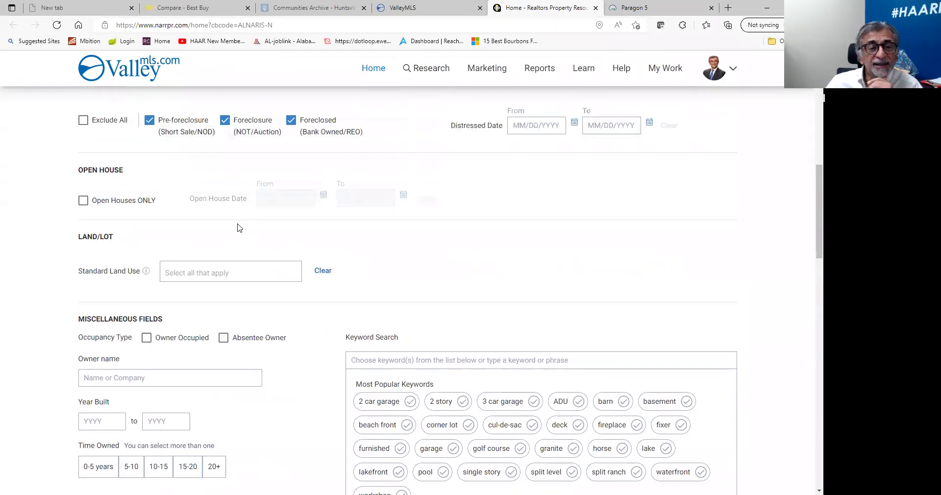
{"action": "scroll", "coordinate": [239, 228], "scroll_direction": "up", "scroll_amount": 2}
{"action": "left_click", "coordinate": [149, 224]}
{"action": "left_click", "coordinate": [223, 225]}
{"action": "left_click", "coordinate": [292, 225]}
{"action": "scroll", "coordinate": [405, 238], "scroll_direction": "up", "scroll_amount": 6}
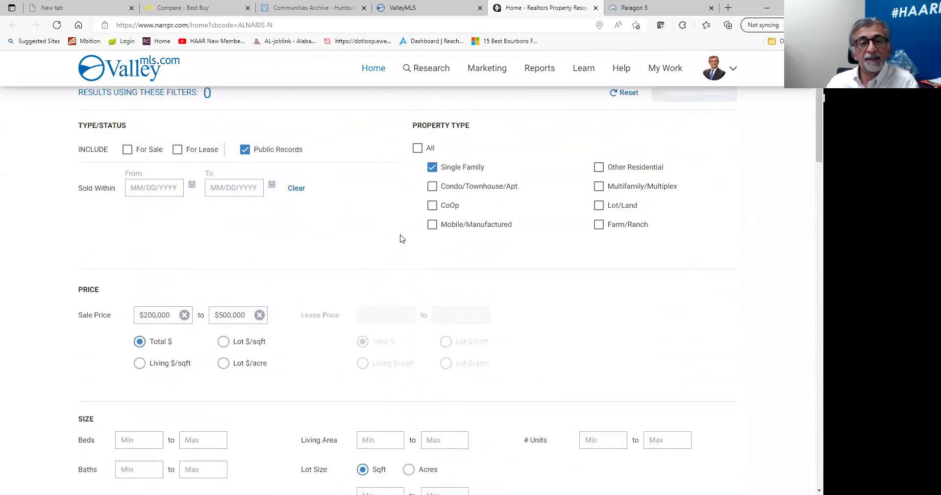
{"action": "scroll", "coordinate": [402, 239], "scroll_direction": "up", "scroll_amount": 2}
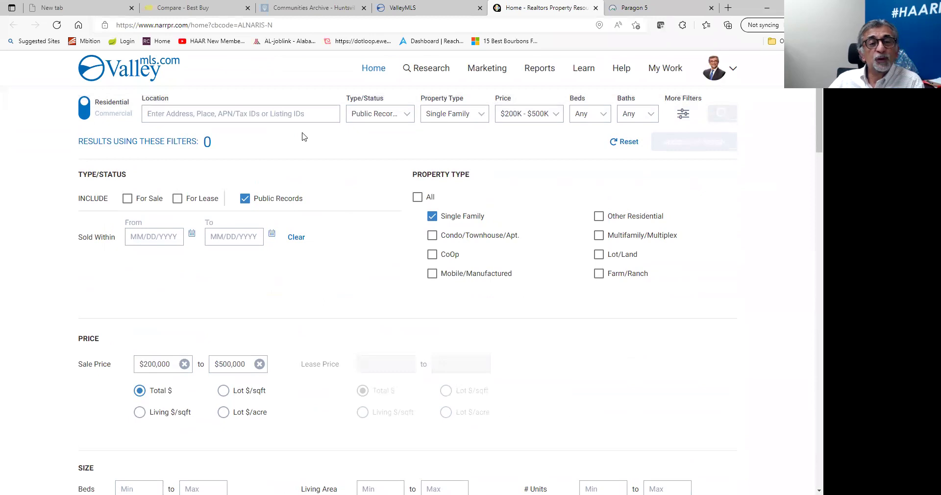
{"action": "left_click", "coordinate": [374, 69]}
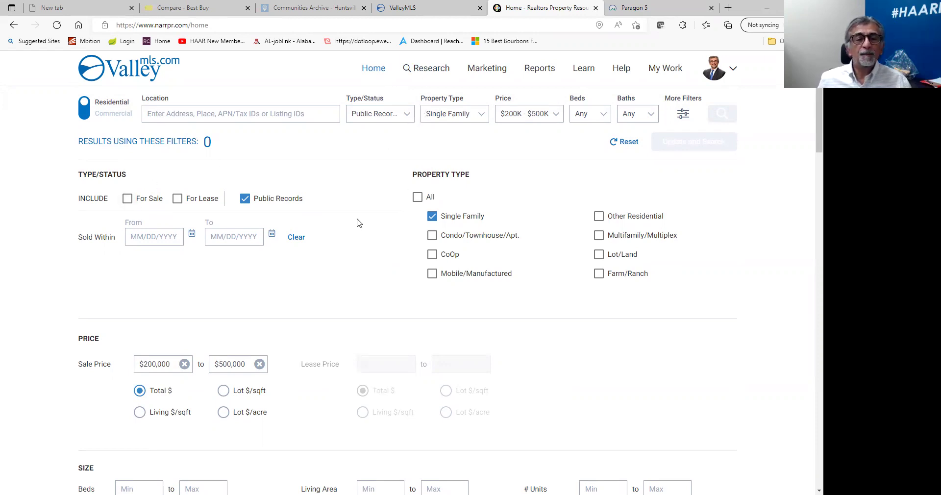
{"action": "left_click", "coordinate": [245, 198]}
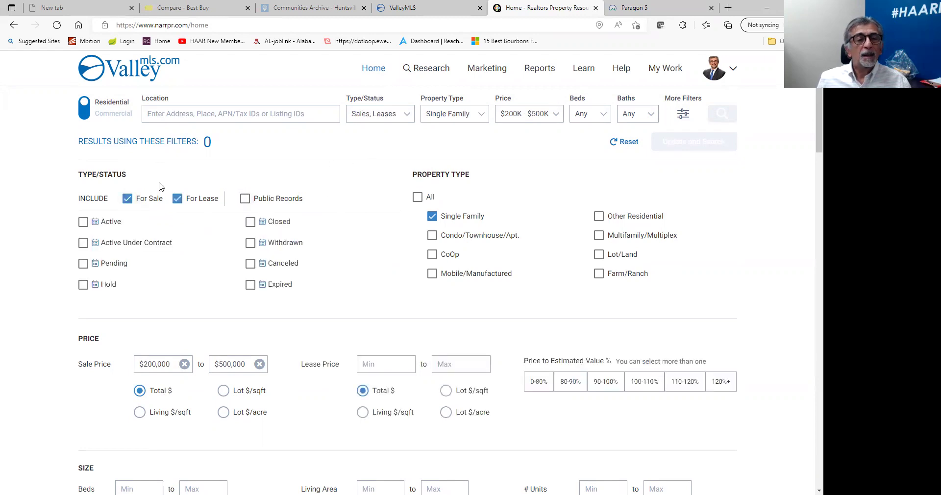
{"action": "left_click", "coordinate": [232, 115]}
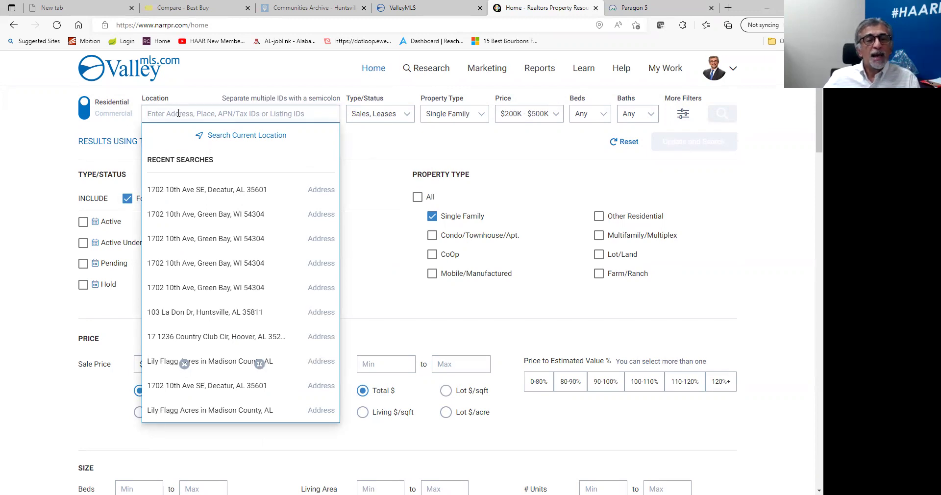
{"action": "left_click", "coordinate": [173, 191]}
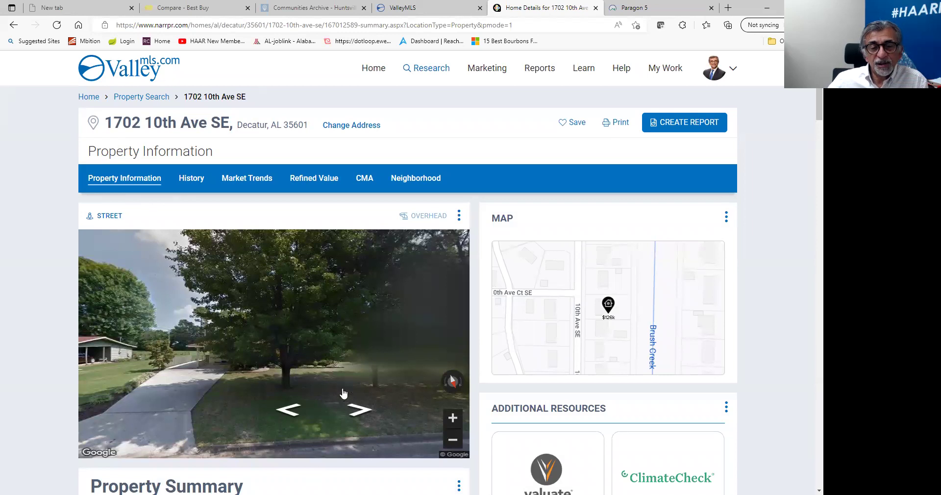
{"action": "left_click", "coordinate": [360, 410]}
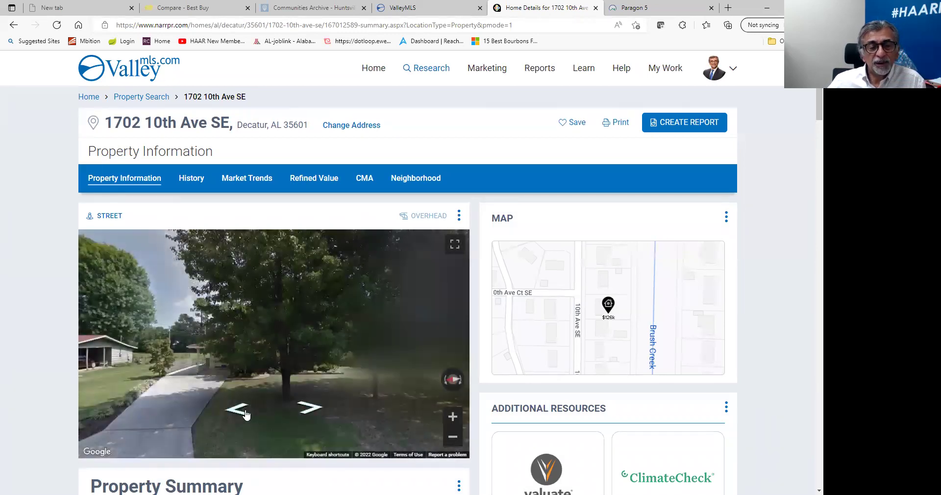
{"action": "left_click", "coordinate": [316, 414]}
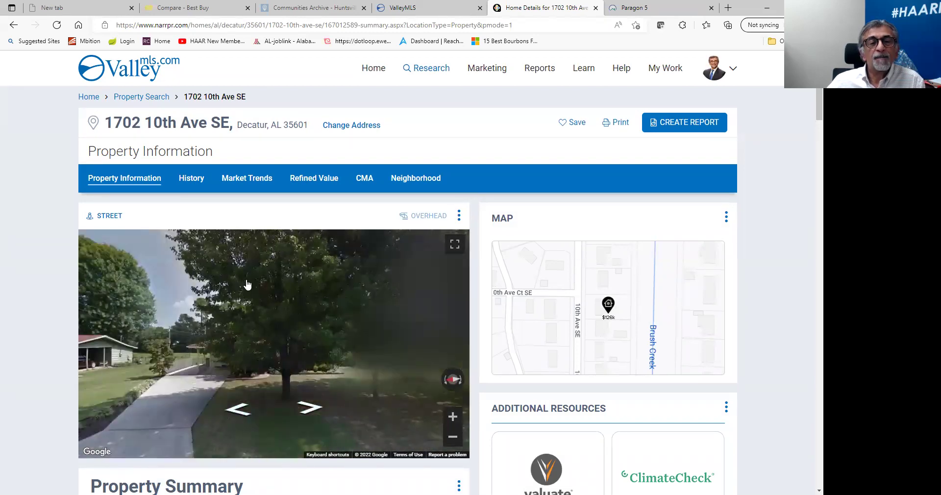
{"action": "scroll", "coordinate": [255, 323], "scroll_direction": "down", "scroll_amount": 4}
{"action": "scroll", "coordinate": [260, 335], "scroll_direction": "down", "scroll_amount": 1}
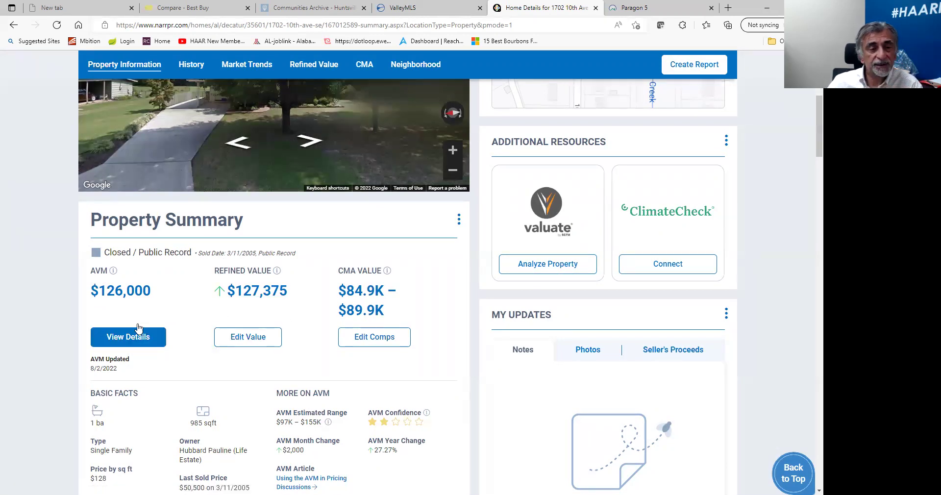
{"action": "scroll", "coordinate": [118, 351], "scroll_direction": "down", "scroll_amount": 3}
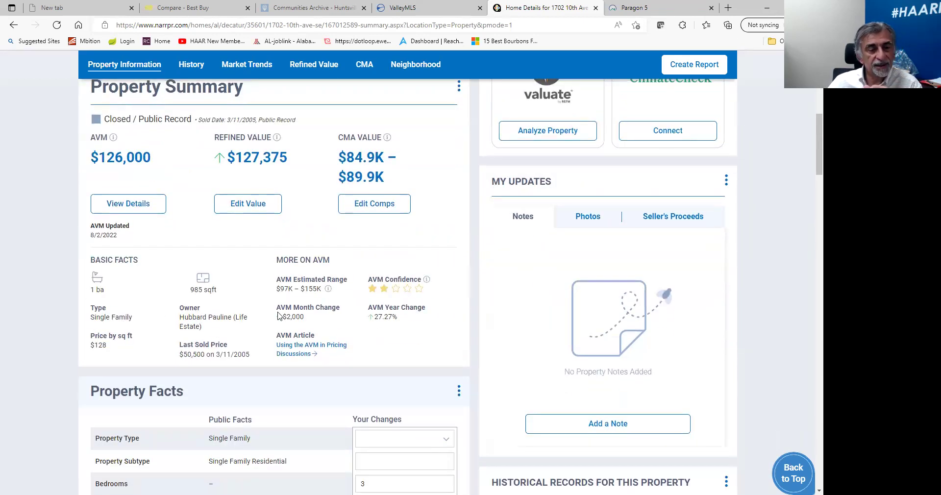
{"action": "scroll", "coordinate": [327, 351], "scroll_direction": "down", "scroll_amount": 4}
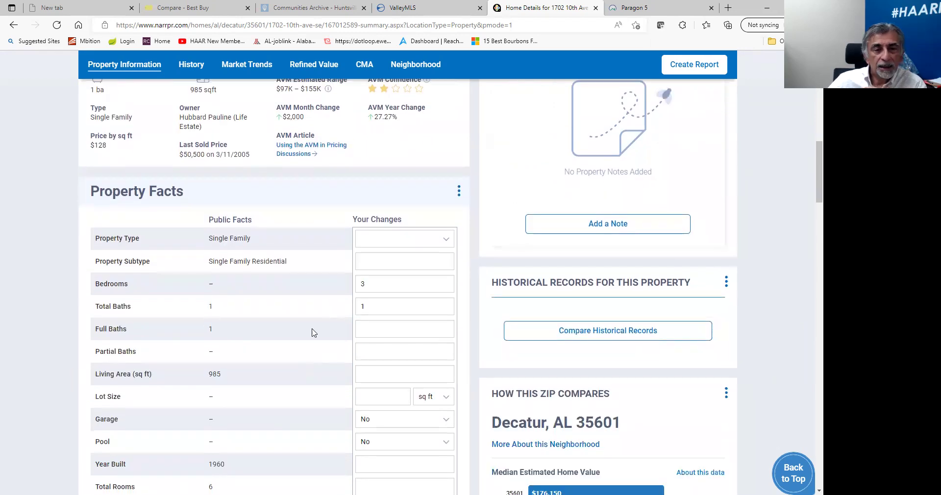
{"action": "scroll", "coordinate": [396, 274], "scroll_direction": "down", "scroll_amount": 4}
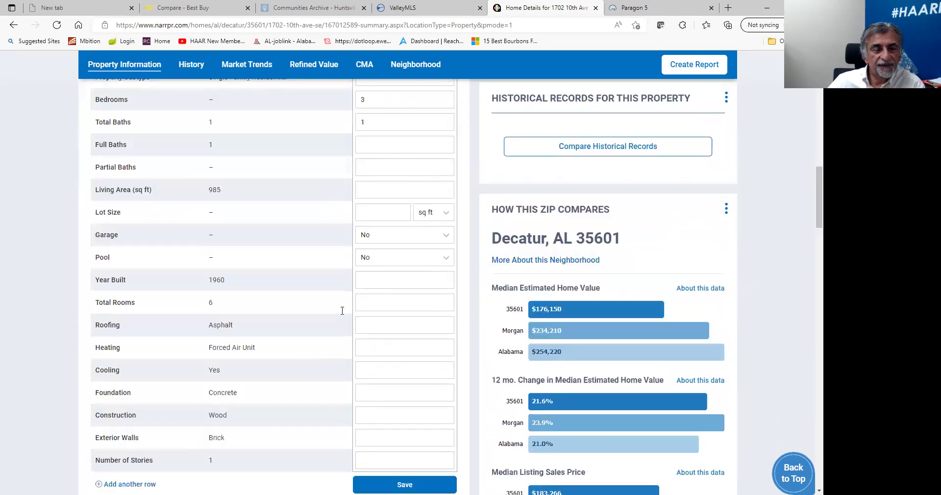
{"action": "scroll", "coordinate": [255, 290], "scroll_direction": "up", "scroll_amount": 12}
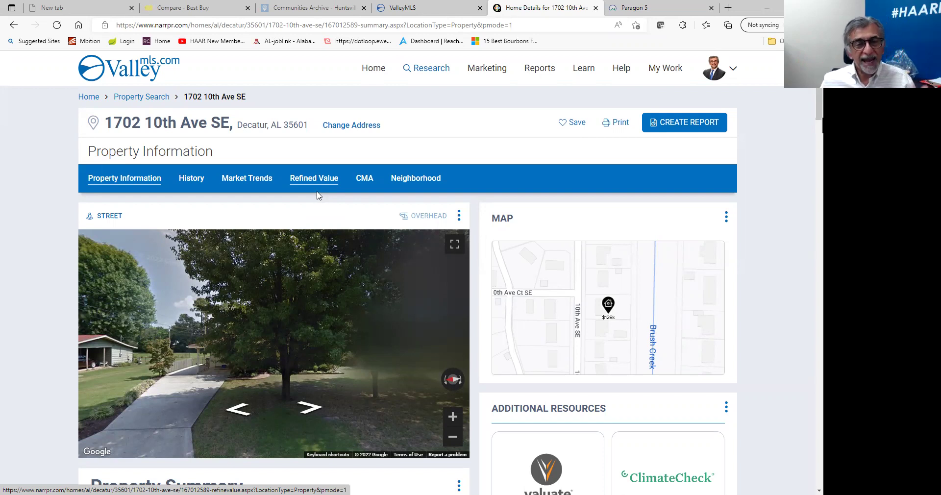
{"action": "left_click", "coordinate": [363, 182]}
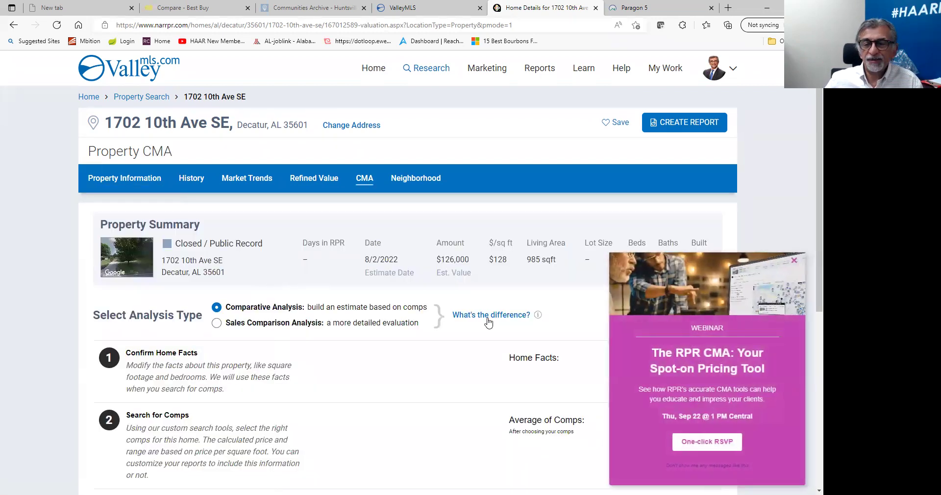
Dismiss the webinar popup on the CMA page, look over it, and open the Home Facts editor.
{"action": "left_click", "coordinate": [794, 261]}
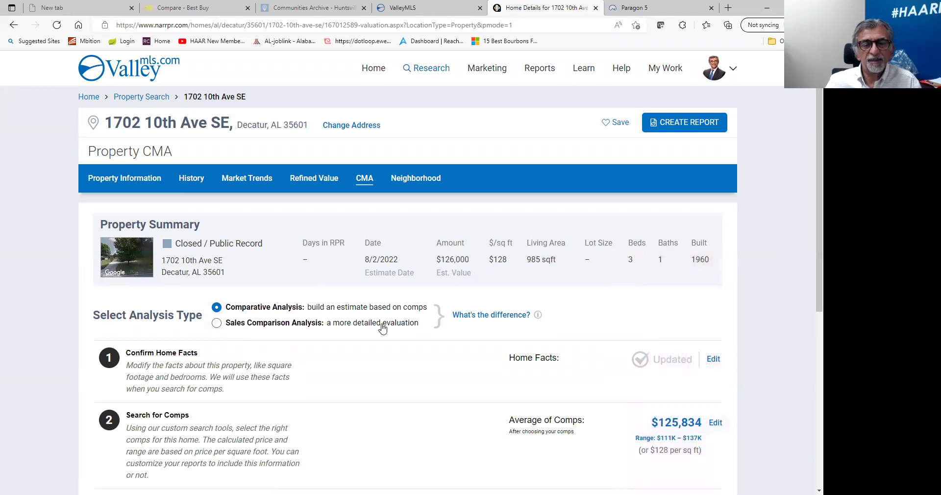
{"action": "mouse_move", "coordinate": [537, 317]}
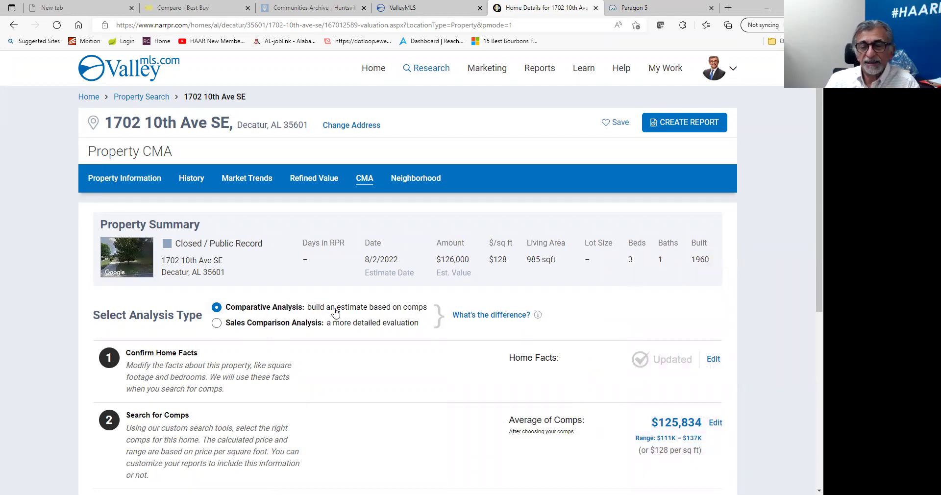
{"action": "scroll", "coordinate": [309, 343], "scroll_direction": "down", "scroll_amount": 3}
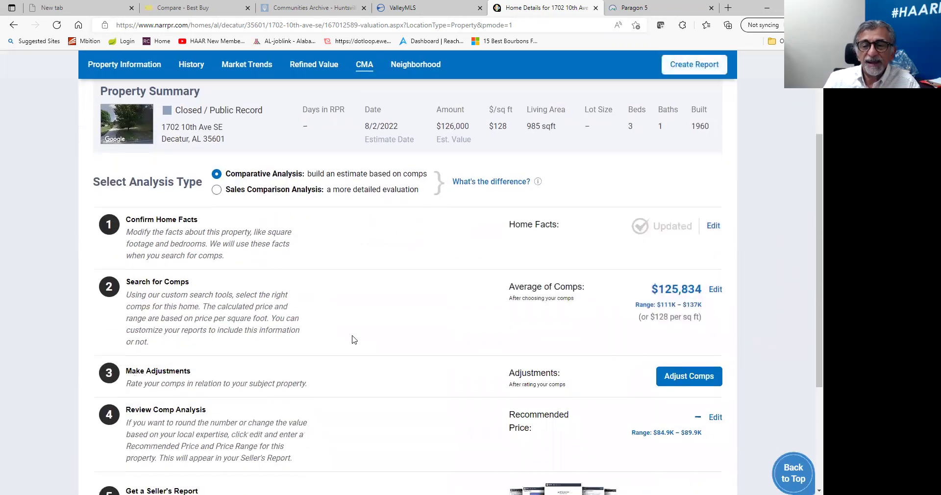
{"action": "scroll", "coordinate": [255, 264], "scroll_direction": "up", "scroll_amount": 3}
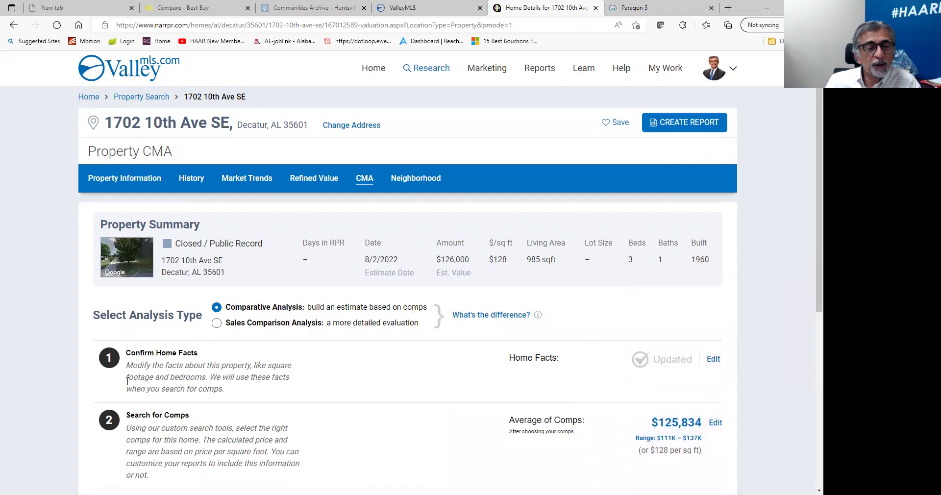
{"action": "scroll", "coordinate": [297, 371], "scroll_direction": "down", "scroll_amount": 7}
{"action": "scroll", "coordinate": [295, 360], "scroll_direction": "up", "scroll_amount": 6}
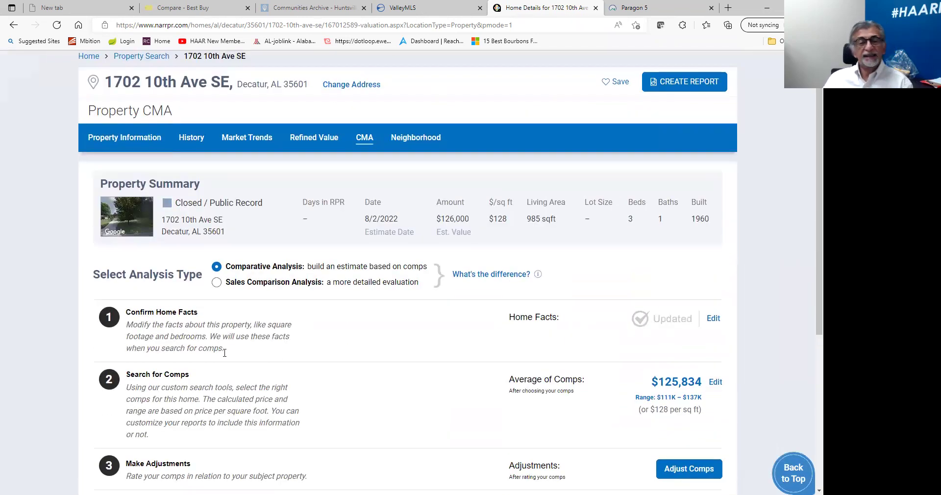
{"action": "left_click", "coordinate": [713, 318]}
Review the home facts, 3 bedrooms and 1 bath, in the Confirm Home Facts dialog.
{"action": "scroll", "coordinate": [417, 245], "scroll_direction": "down", "scroll_amount": 5}
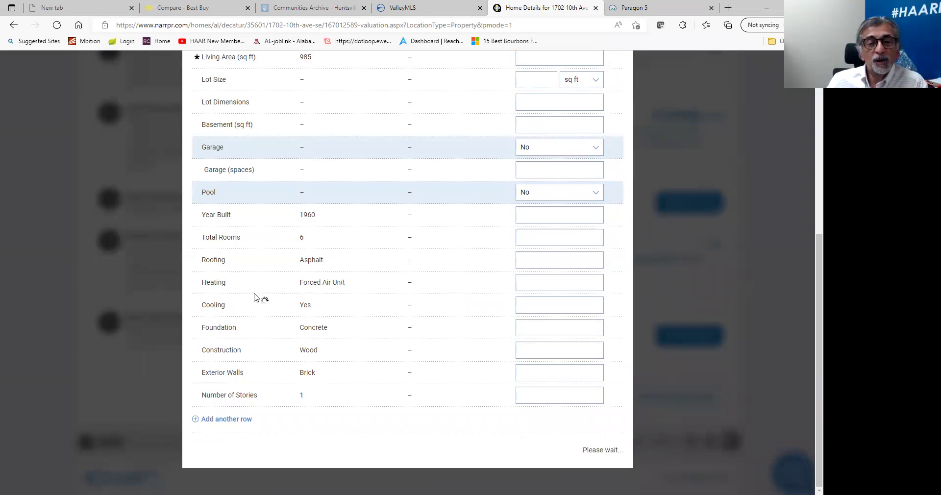
{"action": "scroll", "coordinate": [168, 206], "scroll_direction": "up", "scroll_amount": 4}
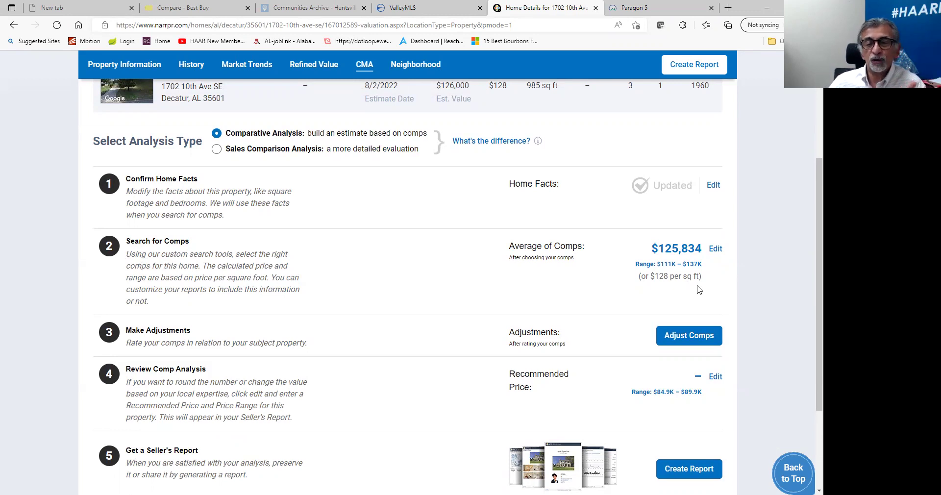
Open the comp search from the $125,834 Average of Comps, browse its filters, and choose Add a known property.
{"action": "left_click", "coordinate": [716, 249]}
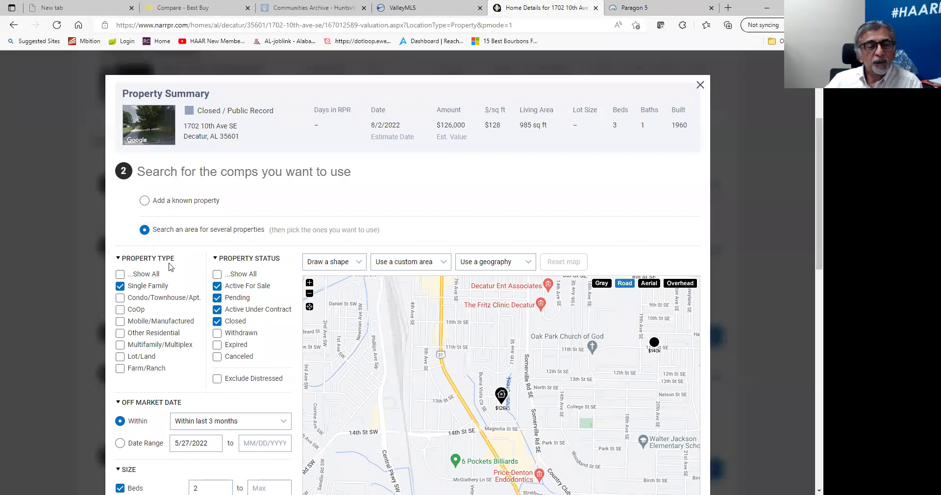
{"action": "scroll", "coordinate": [170, 269], "scroll_direction": "down", "scroll_amount": 1}
{"action": "scroll", "coordinate": [175, 276], "scroll_direction": "up", "scroll_amount": 1}
{"action": "scroll", "coordinate": [188, 275], "scroll_direction": "down", "scroll_amount": 1}
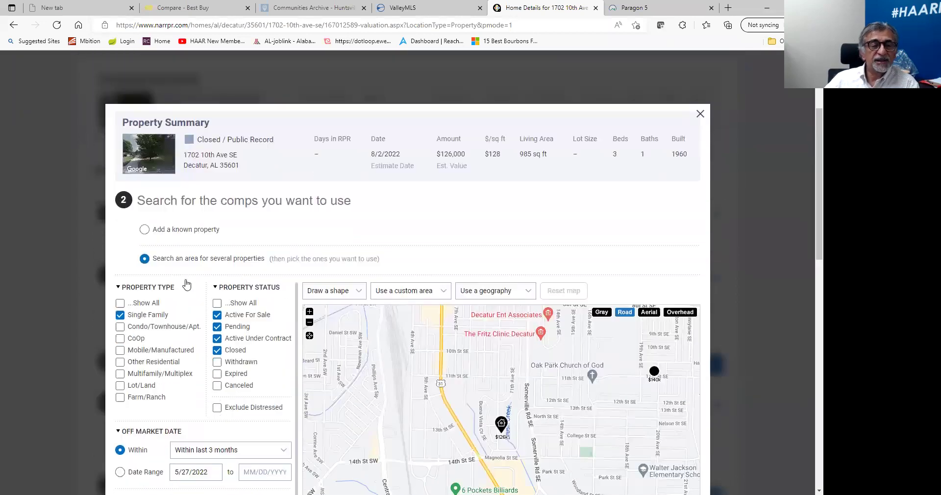
{"action": "scroll", "coordinate": [178, 221], "scroll_direction": "down", "scroll_amount": 1}
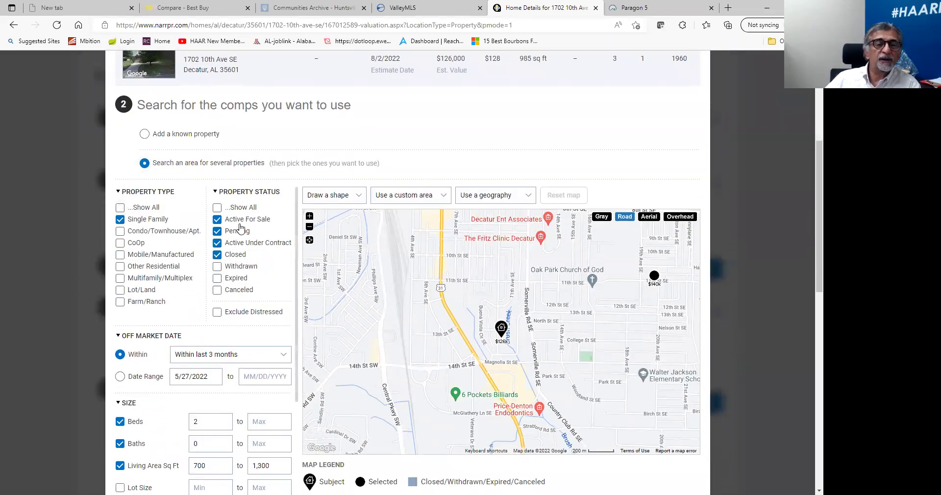
{"action": "scroll", "coordinate": [231, 301], "scroll_direction": "down", "scroll_amount": 3}
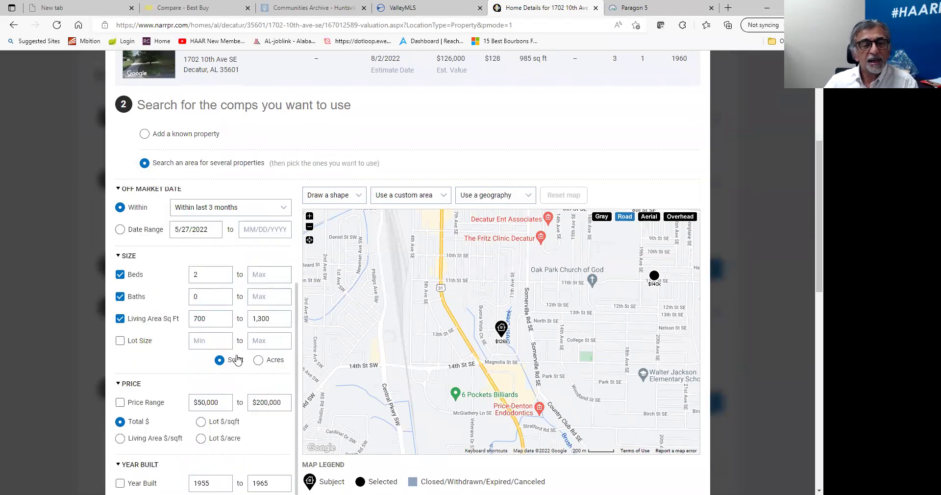
{"action": "scroll", "coordinate": [238, 362], "scroll_direction": "down", "scroll_amount": 1}
{"action": "scroll", "coordinate": [234, 427], "scroll_direction": "down", "scroll_amount": 3}
{"action": "scroll", "coordinate": [221, 347], "scroll_direction": "up", "scroll_amount": 5}
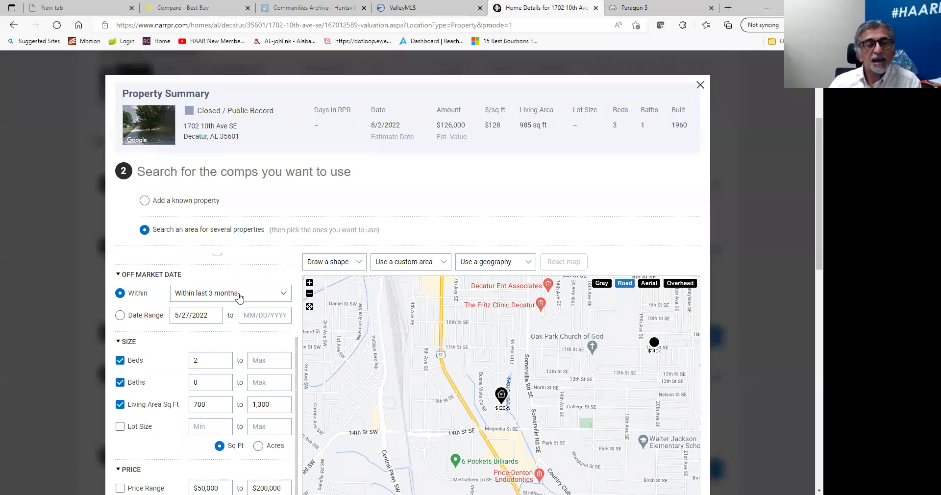
{"action": "left_click", "coordinate": [144, 201]}
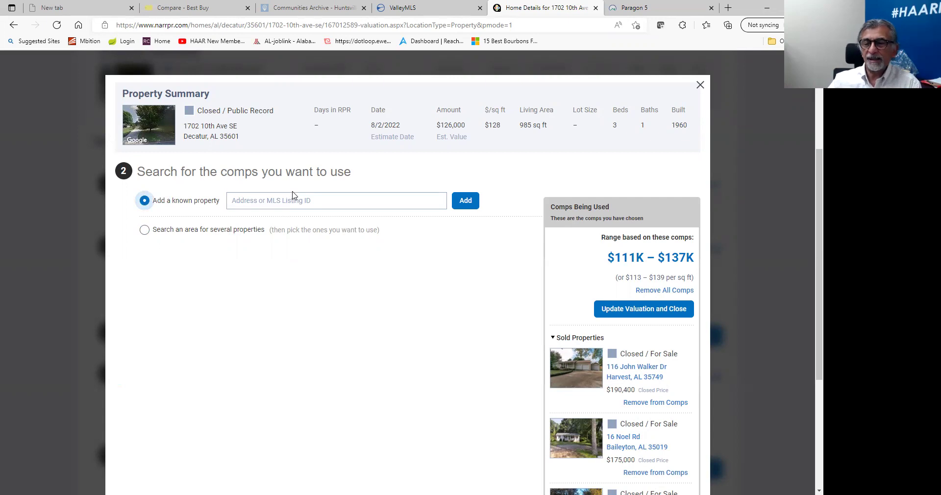
{"action": "scroll", "coordinate": [607, 363], "scroll_direction": "down", "scroll_amount": 4}
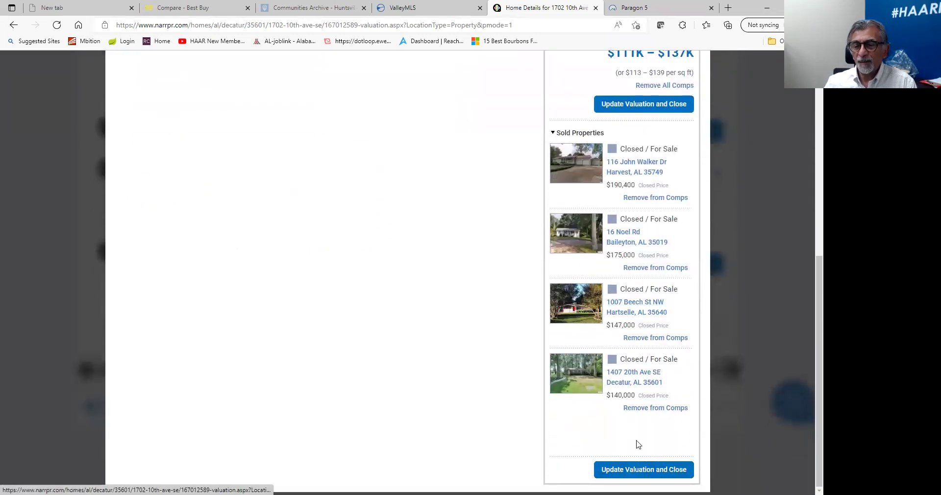
{"action": "left_click", "coordinate": [636, 408]}
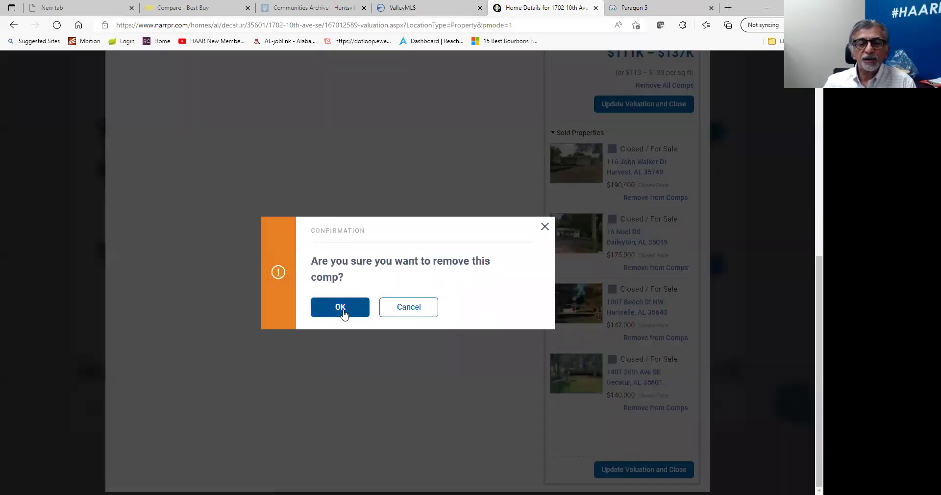
{"action": "left_click", "coordinate": [343, 314]}
{"action": "left_click", "coordinate": [628, 337]}
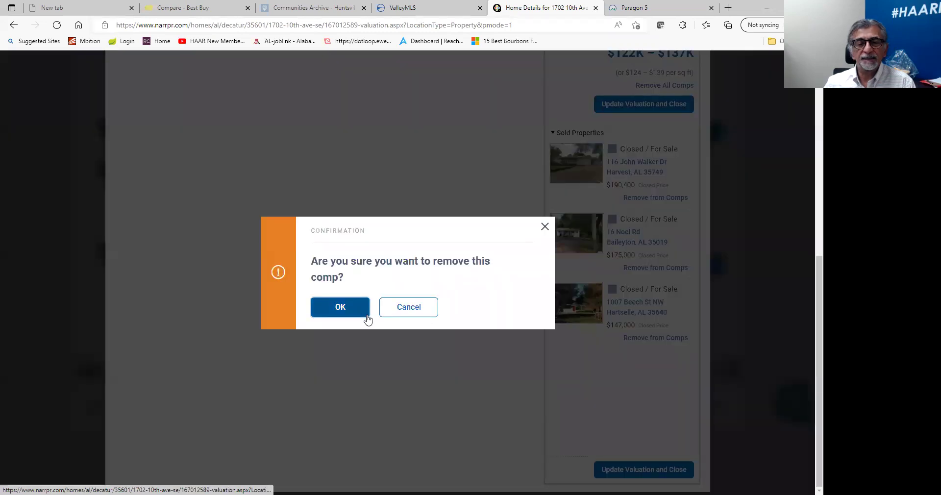
{"action": "left_click", "coordinate": [368, 319]}
{"action": "left_click", "coordinate": [643, 269]}
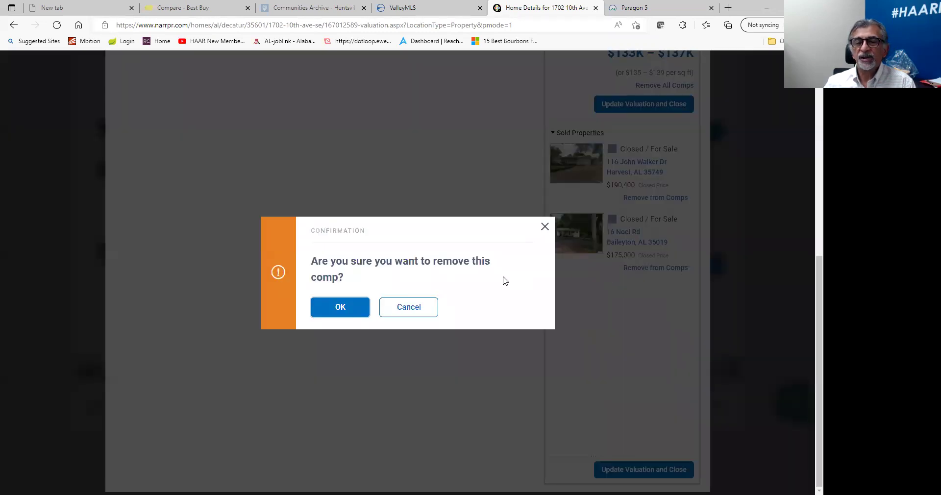
{"action": "left_click", "coordinate": [343, 311]}
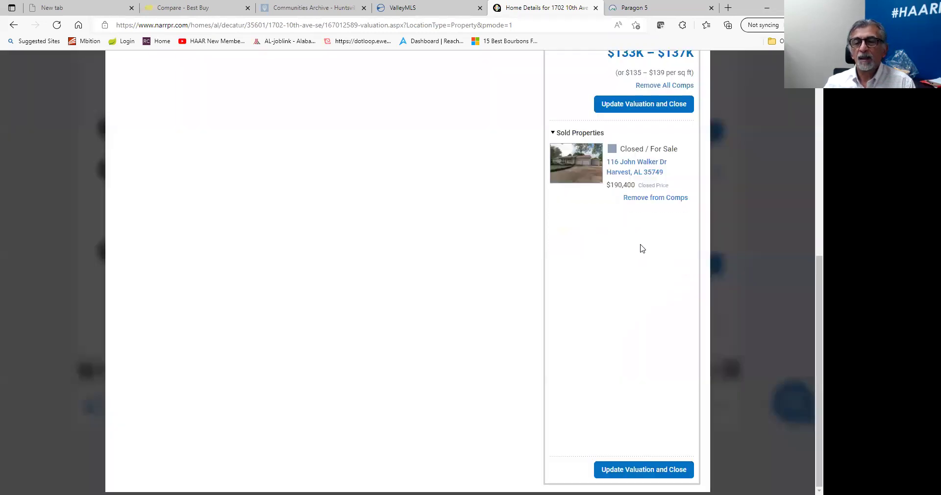
{"action": "left_click", "coordinate": [676, 199]}
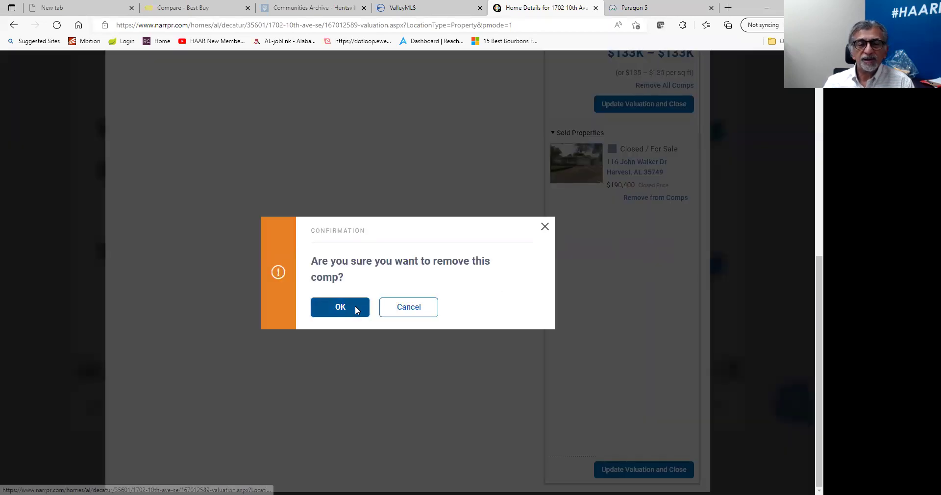
{"action": "left_click", "coordinate": [357, 310]}
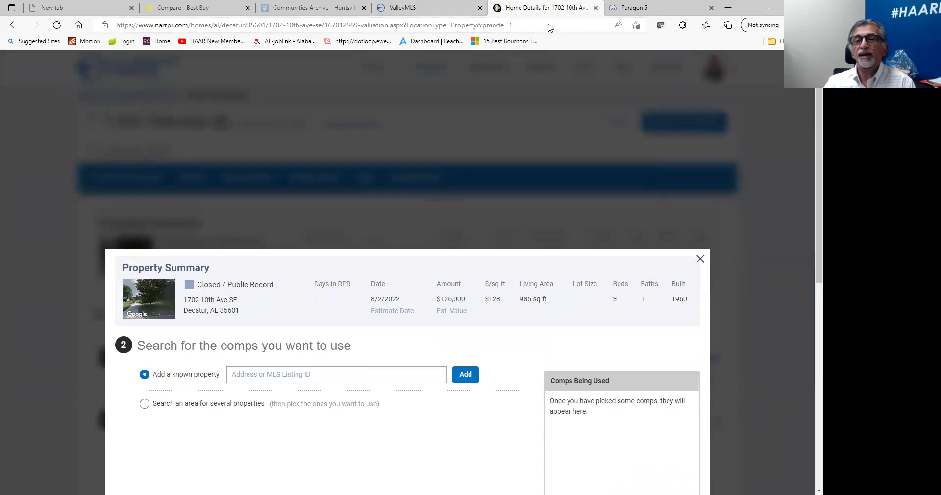
{"action": "left_click", "coordinate": [644, 10]}
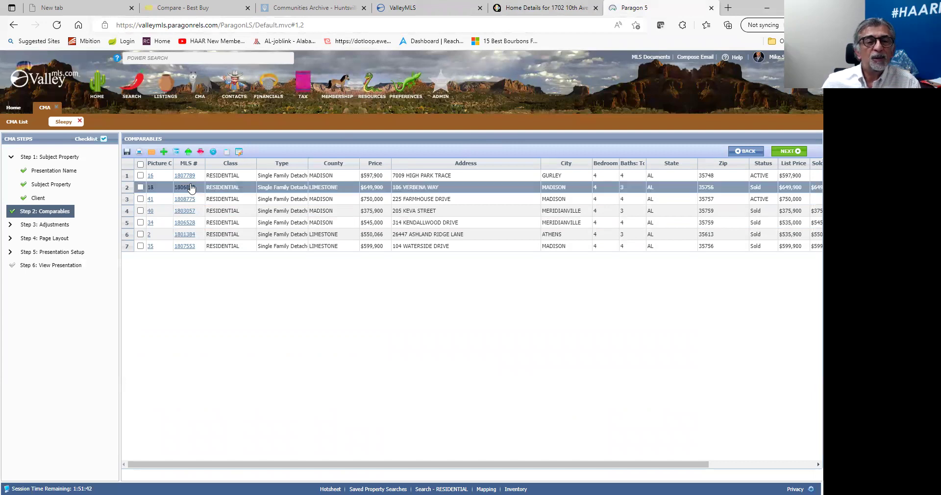
Add MLS listing 1807789 as a comp in the RPR comp search.
{"action": "left_click", "coordinate": [544, 11]}
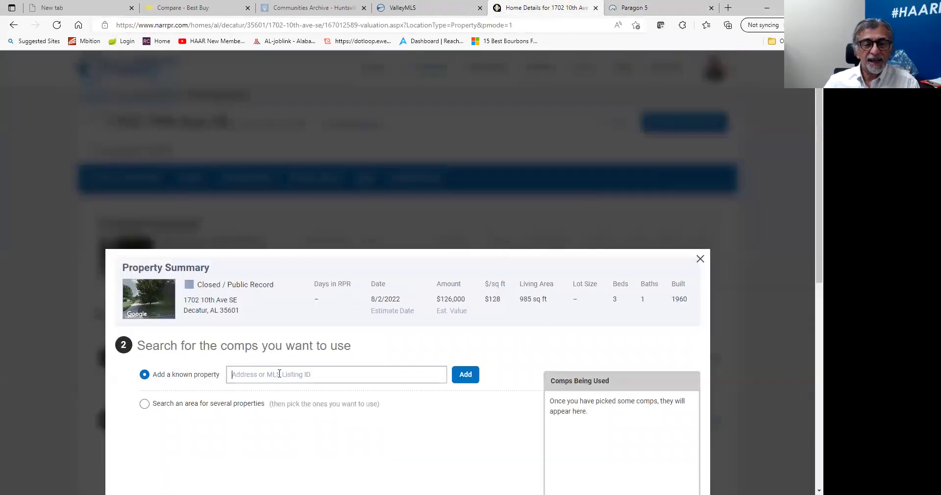
{"action": "type", "text": "1807789"}
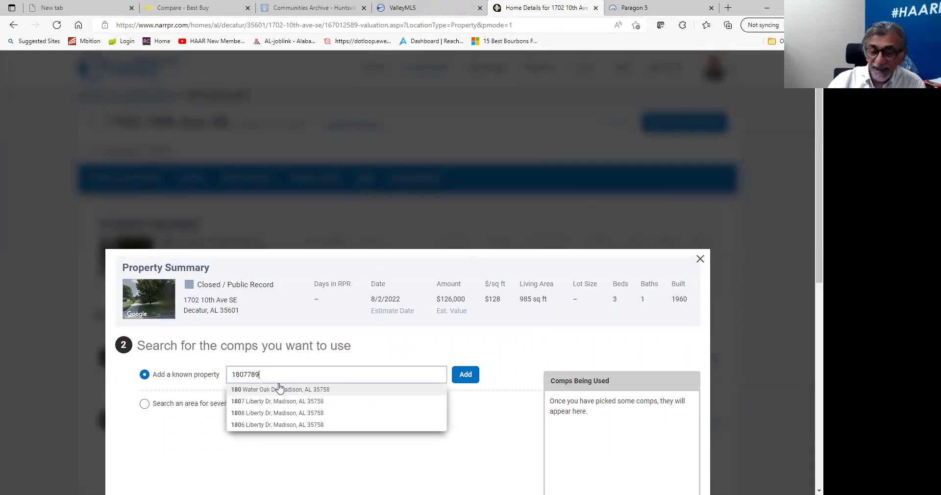
{"action": "left_click", "coordinate": [473, 380]}
{"action": "scroll", "coordinate": [696, 392], "scroll_direction": "down", "scroll_amount": 3}
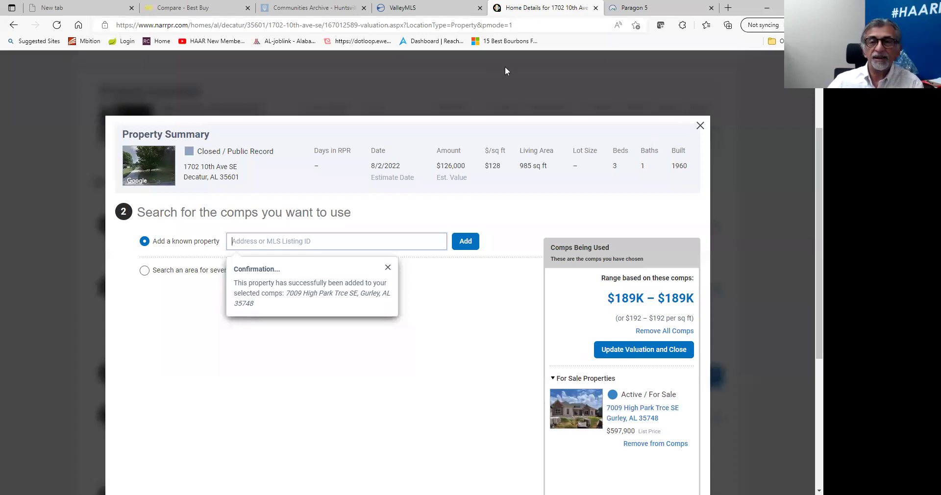
{"action": "left_click", "coordinate": [643, 10]}
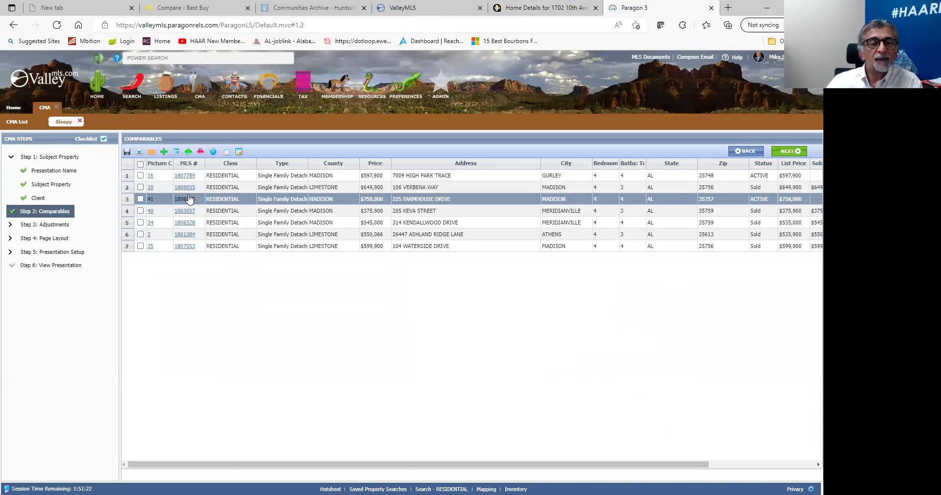
{"action": "left_click", "coordinate": [557, 10]}
{"action": "left_click", "coordinate": [334, 240]}
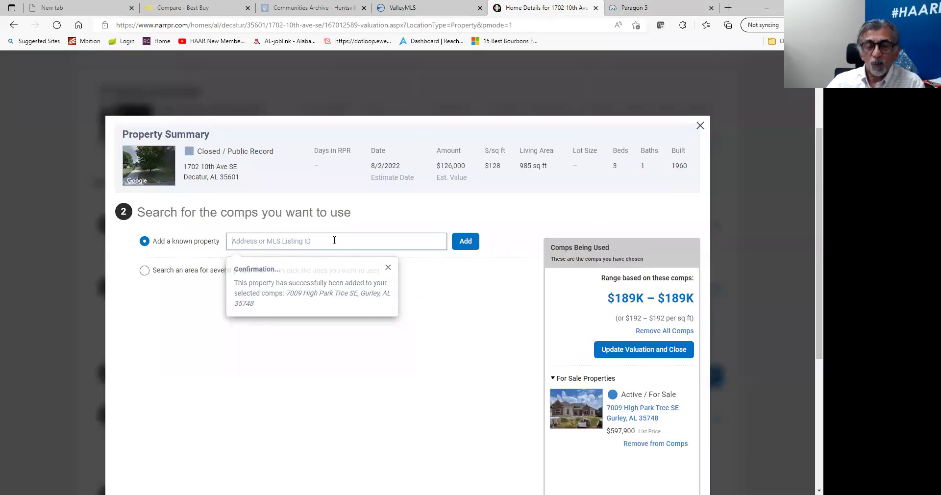
{"action": "type", "text": "1806855"}
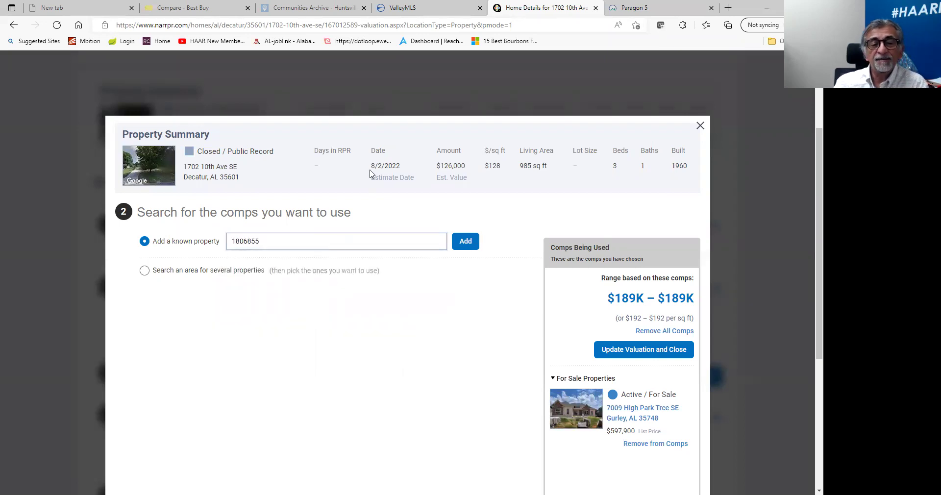
{"action": "left_click", "coordinate": [459, 240]}
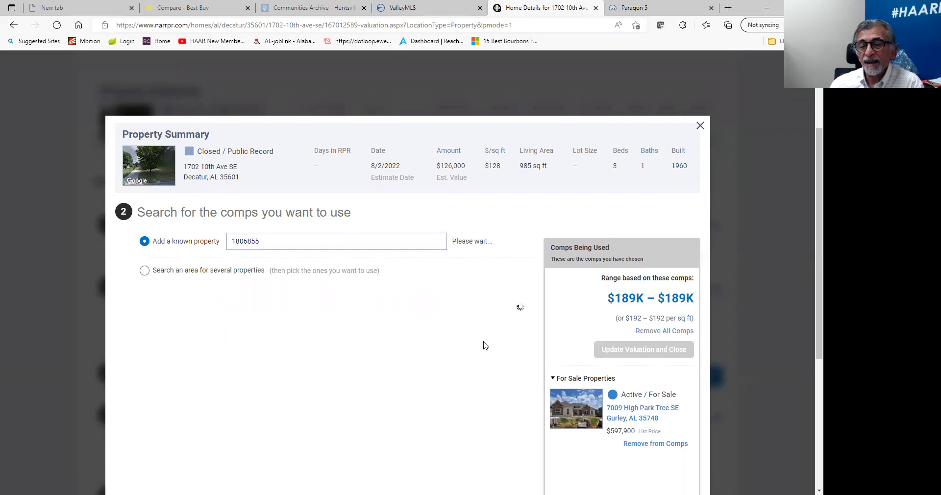
{"action": "scroll", "coordinate": [490, 343], "scroll_direction": "down", "scroll_amount": 4}
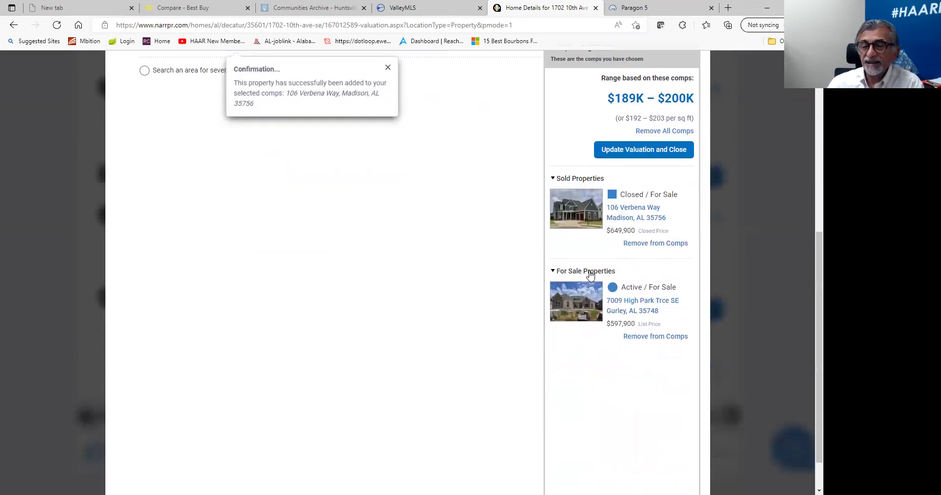
{"action": "left_click", "coordinate": [632, 8]}
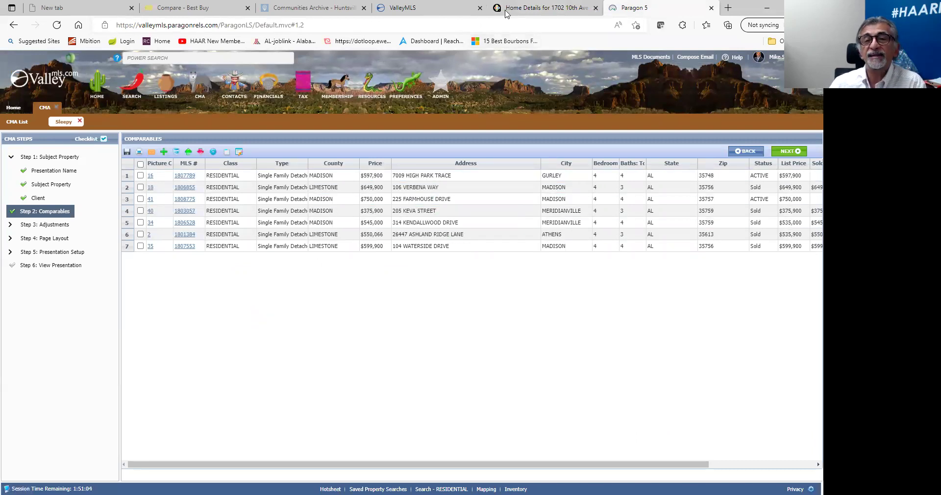
{"action": "left_click", "coordinate": [540, 8]}
{"action": "scroll", "coordinate": [295, 280], "scroll_direction": "up", "scroll_amount": 4}
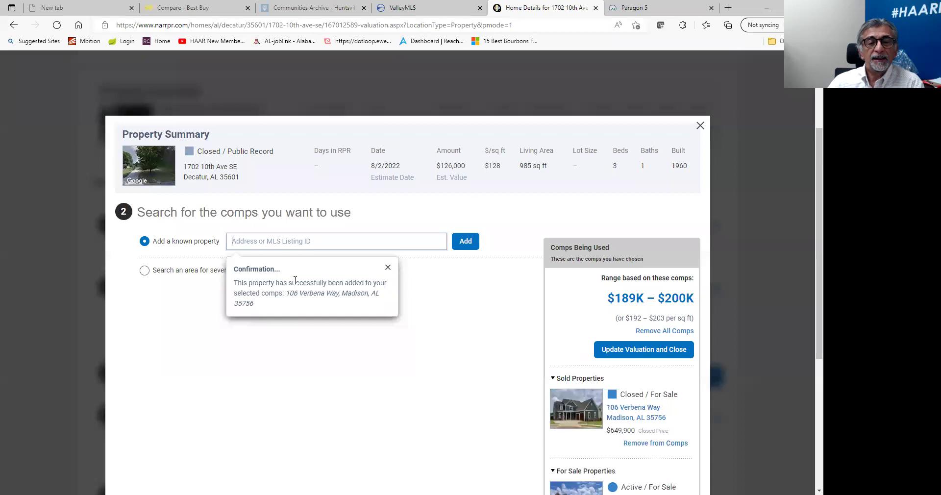
{"action": "left_click", "coordinate": [292, 241]}
{"action": "type", "text": "18"}
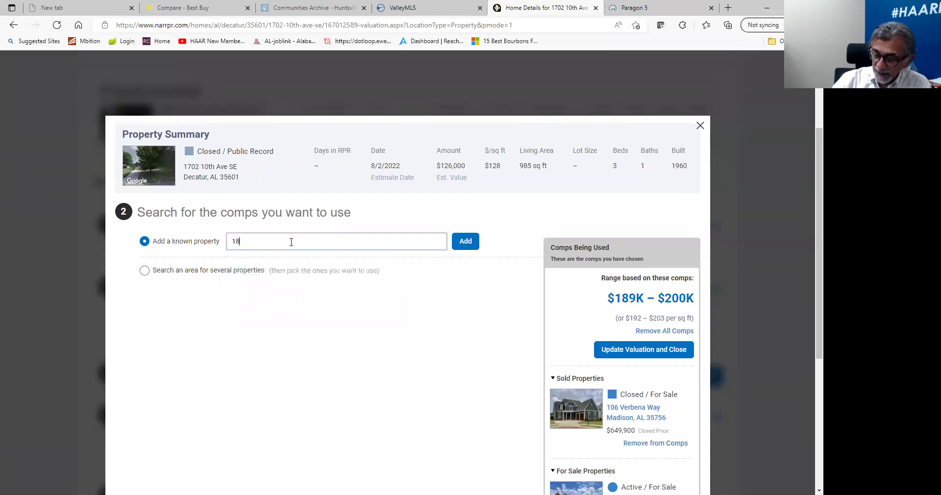
{"action": "type", "text": "0877"}
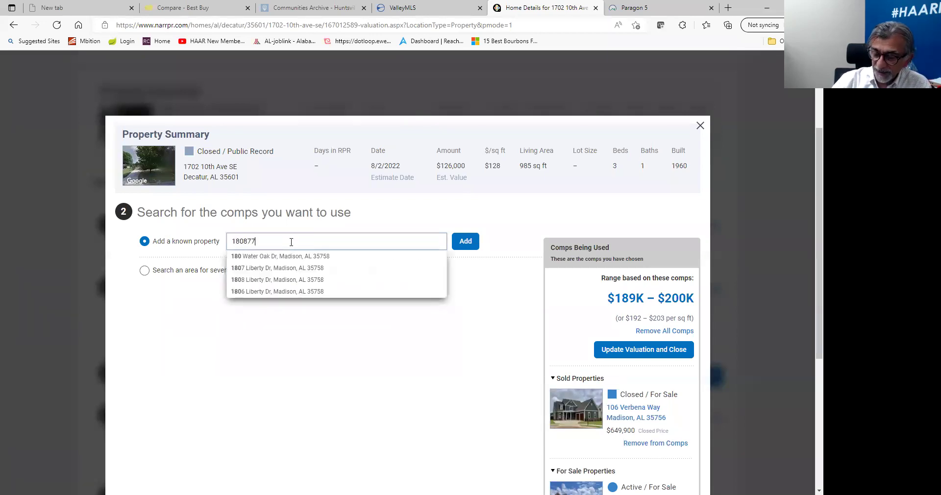
{"action": "type", "text": "5"}
{"action": "left_click", "coordinate": [471, 245]}
{"action": "scroll", "coordinate": [564, 363], "scroll_direction": "down", "scroll_amount": 4}
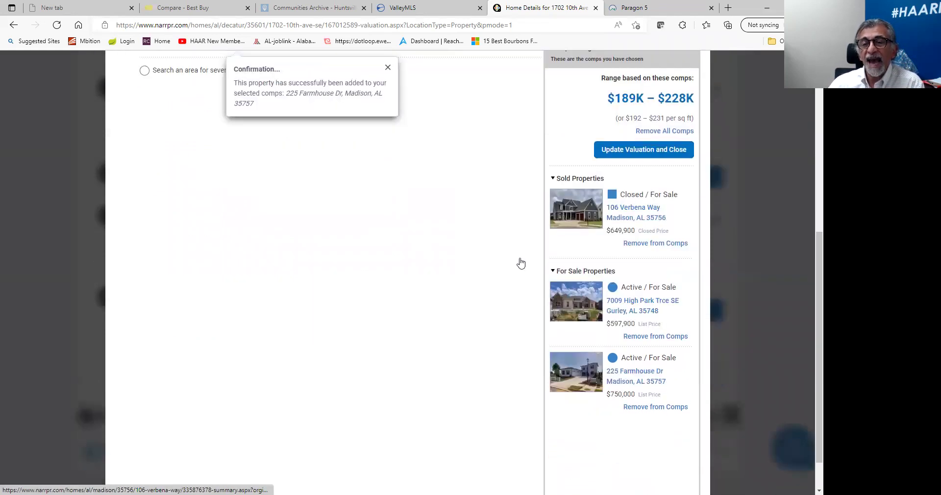
{"action": "scroll", "coordinate": [481, 279], "scroll_direction": "up", "scroll_amount": 5}
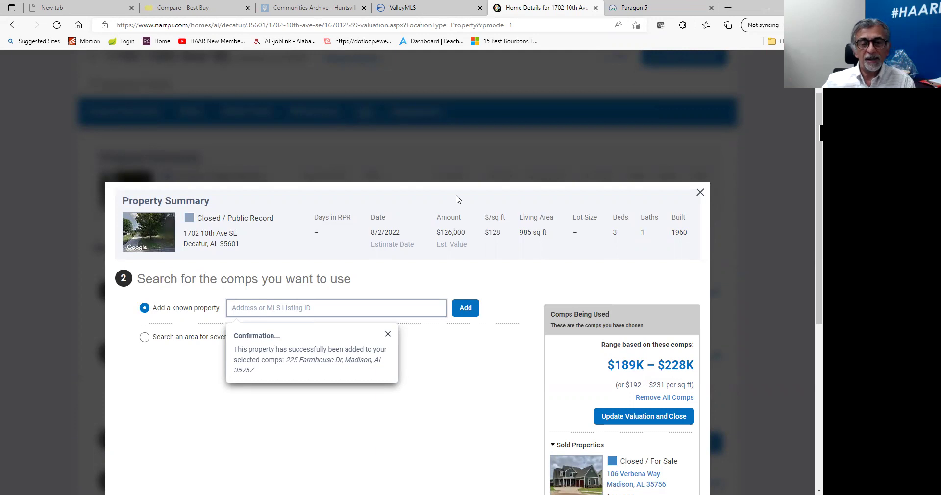
{"action": "scroll", "coordinate": [392, 294], "scroll_direction": "down", "scroll_amount": 6}
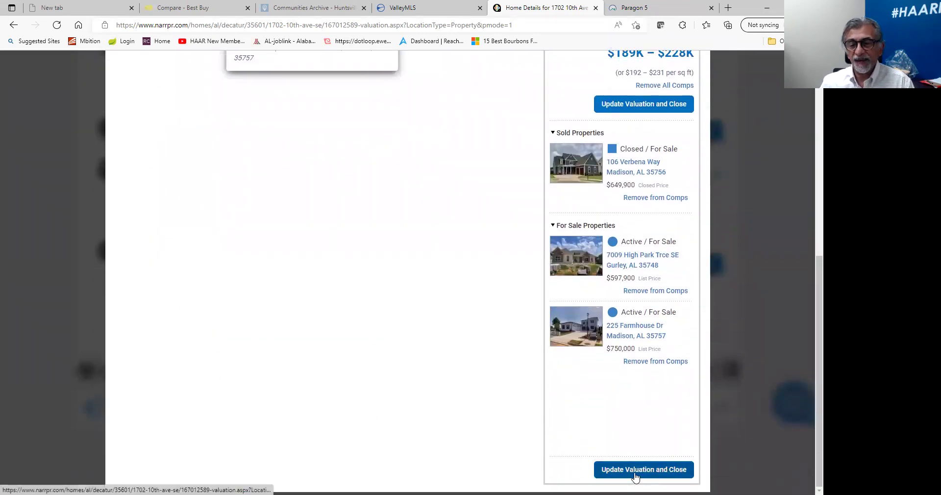
{"action": "left_click", "coordinate": [635, 474]}
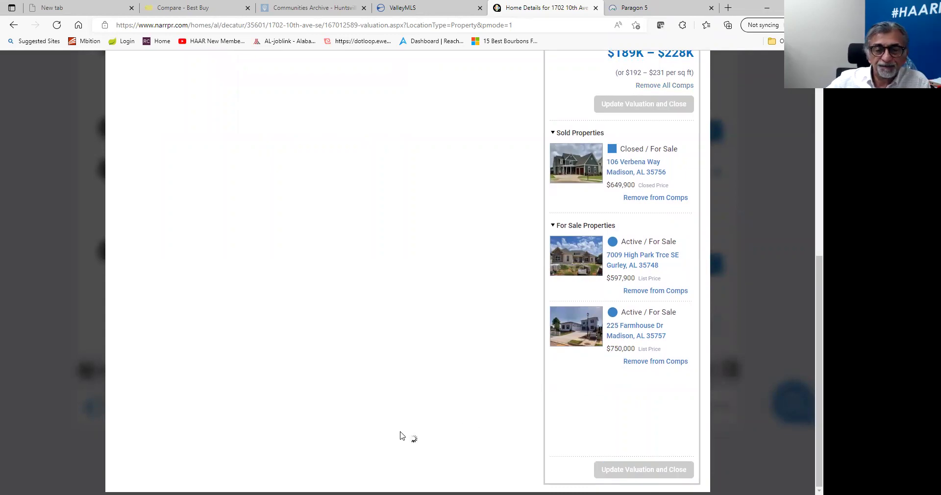
{"action": "scroll", "coordinate": [296, 313], "scroll_direction": "up", "scroll_amount": 4}
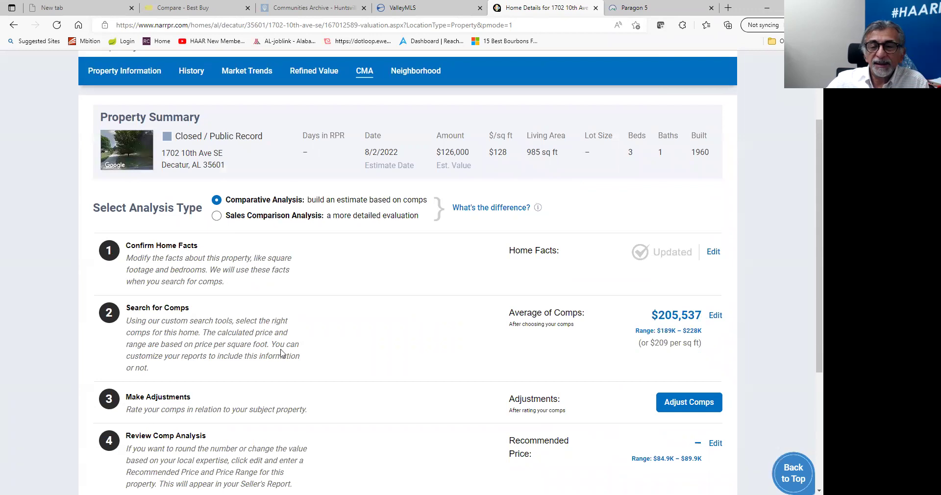
{"action": "scroll", "coordinate": [282, 353], "scroll_direction": "down", "scroll_amount": 1}
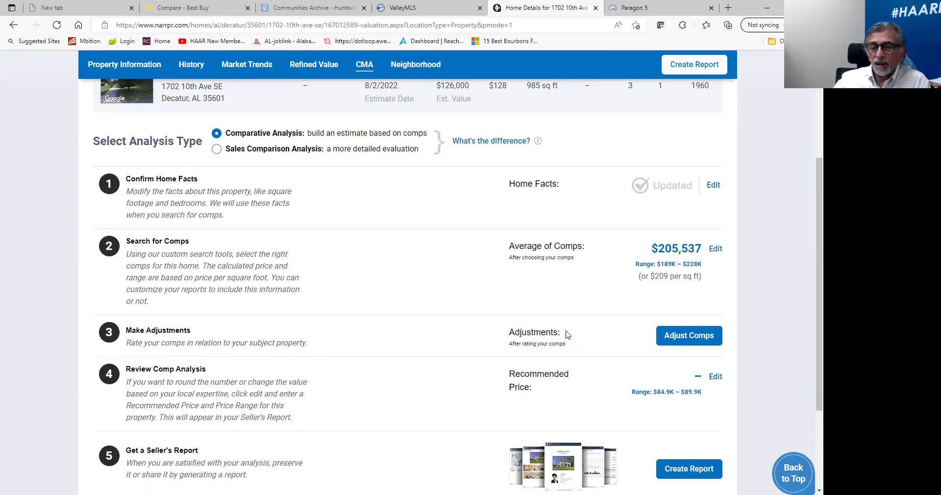
{"action": "left_click", "coordinate": [695, 336]}
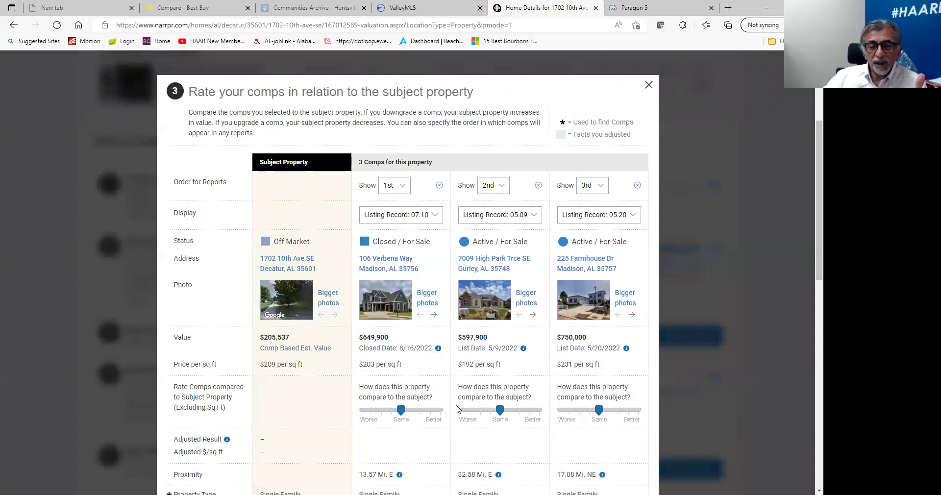
{"action": "scroll", "coordinate": [453, 403], "scroll_direction": "down", "scroll_amount": 1}
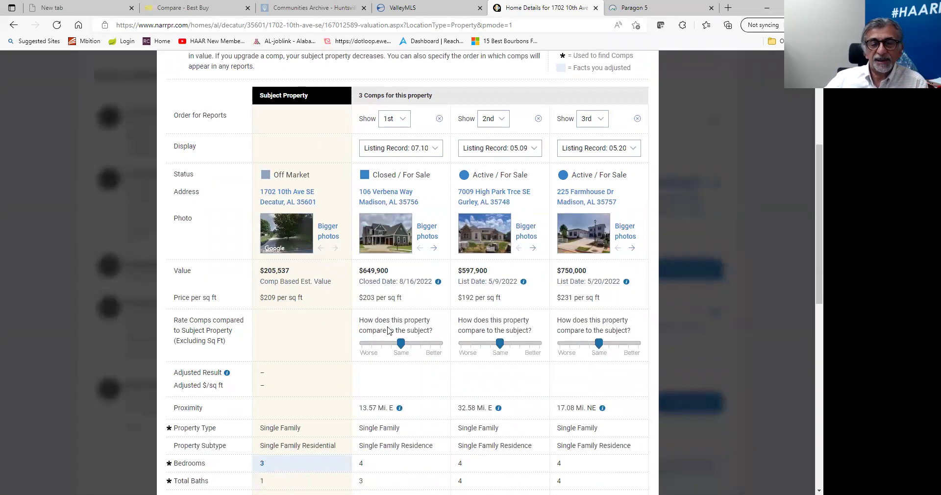
{"action": "left_click", "coordinate": [418, 350]}
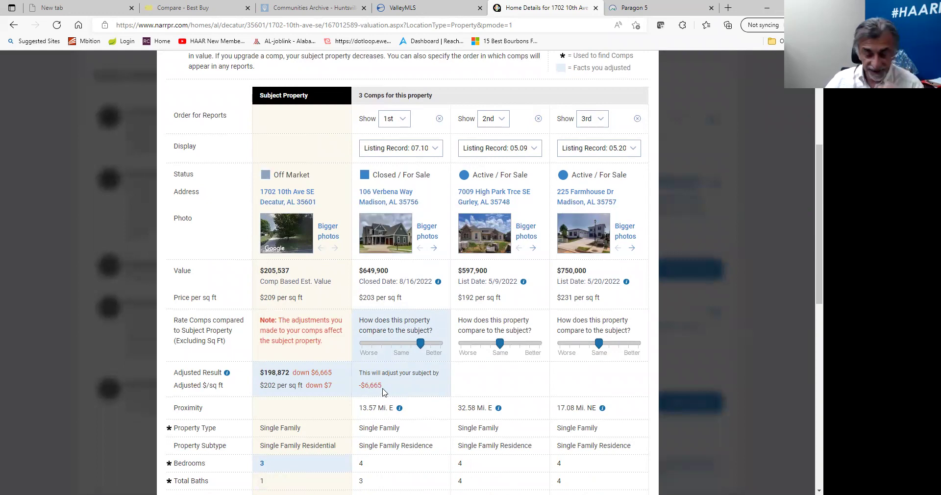
{"action": "left_click", "coordinate": [489, 344]}
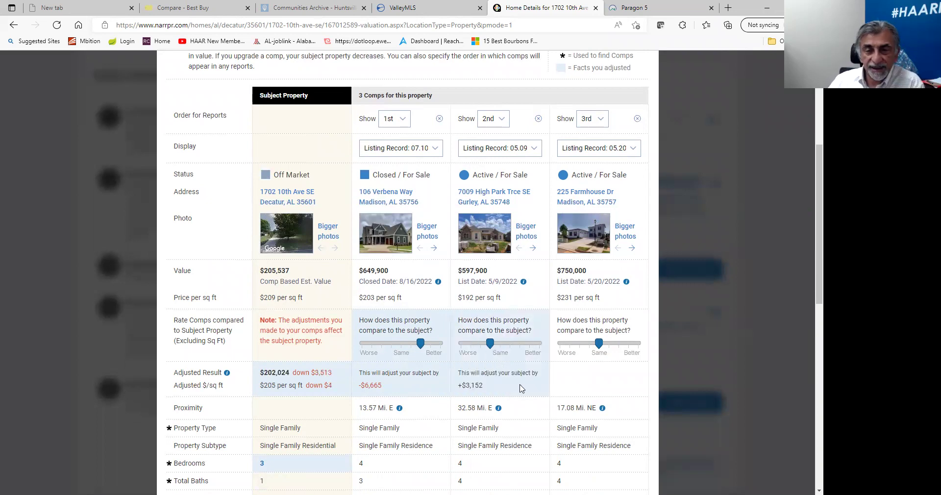
{"action": "scroll", "coordinate": [446, 324], "scroll_direction": "down", "scroll_amount": 3}
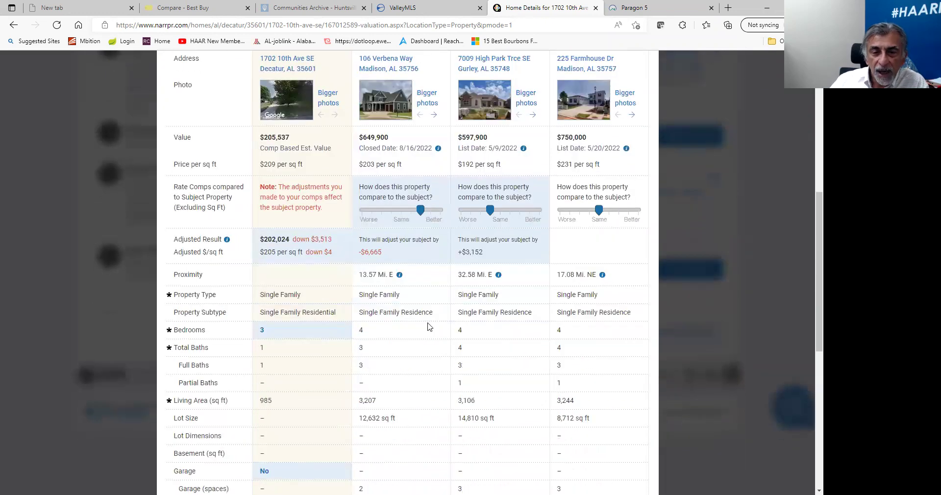
{"action": "scroll", "coordinate": [416, 407], "scroll_direction": "down", "scroll_amount": 4}
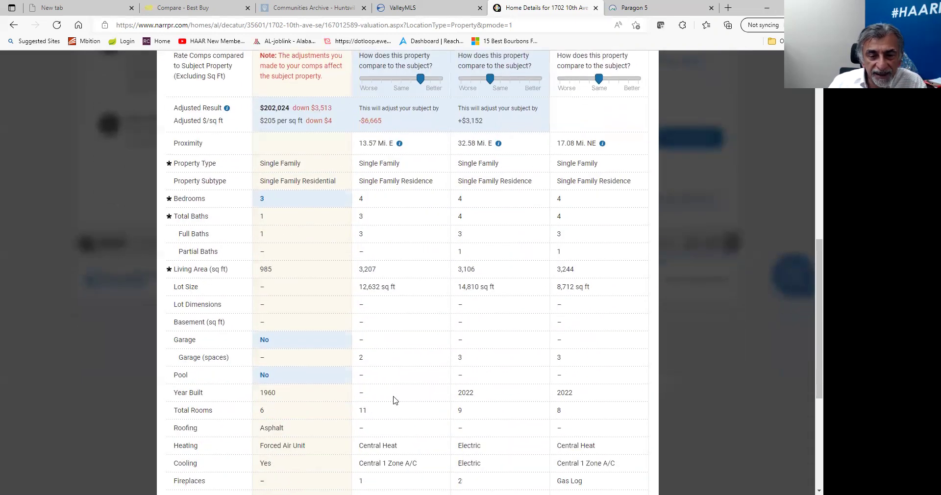
{"action": "scroll", "coordinate": [394, 397], "scroll_direction": "down", "scroll_amount": 3}
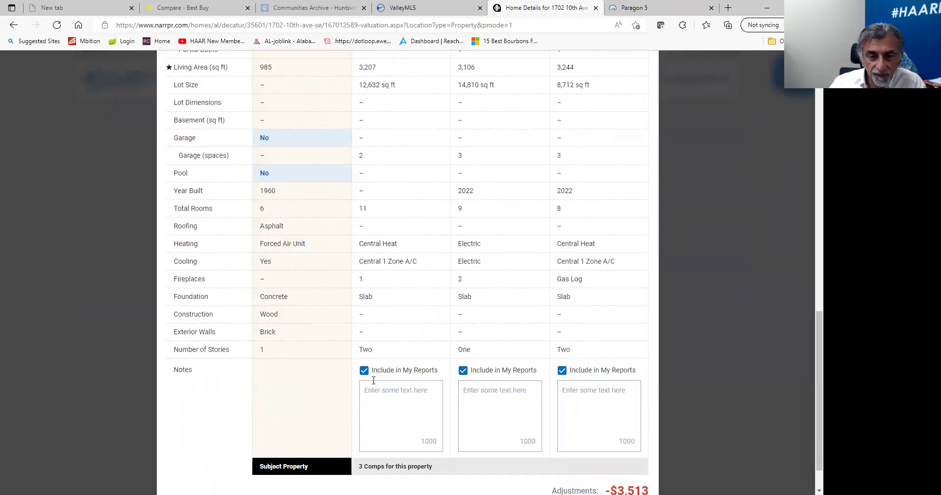
{"action": "scroll", "coordinate": [374, 380], "scroll_direction": "up", "scroll_amount": 7}
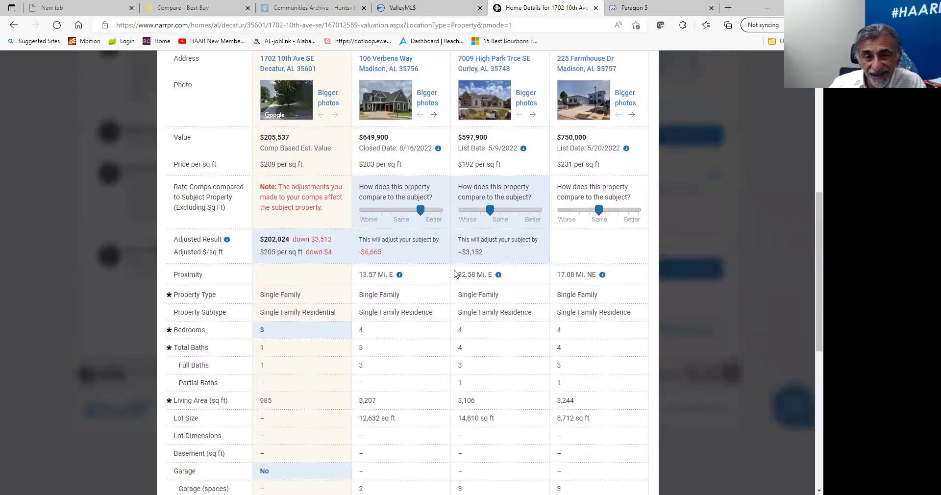
{"action": "scroll", "coordinate": [439, 290], "scroll_direction": "down", "scroll_amount": 3}
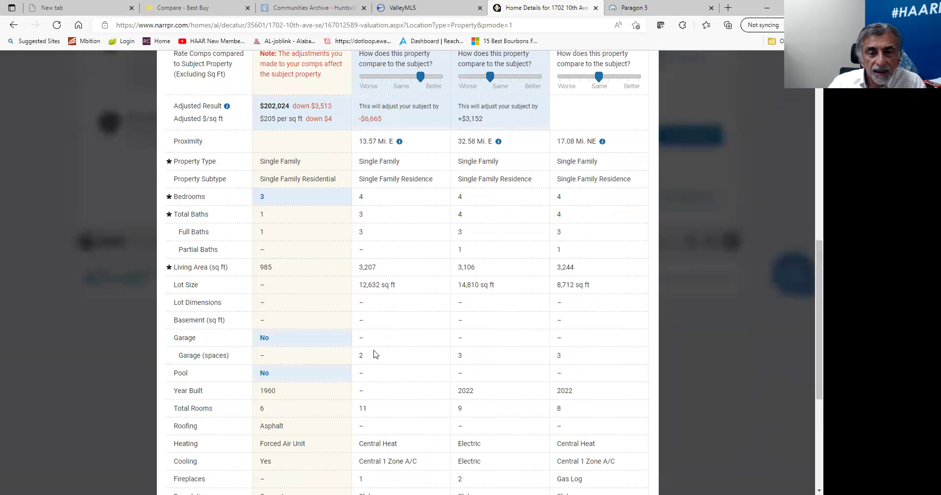
{"action": "scroll", "coordinate": [376, 354], "scroll_direction": "down", "scroll_amount": 5}
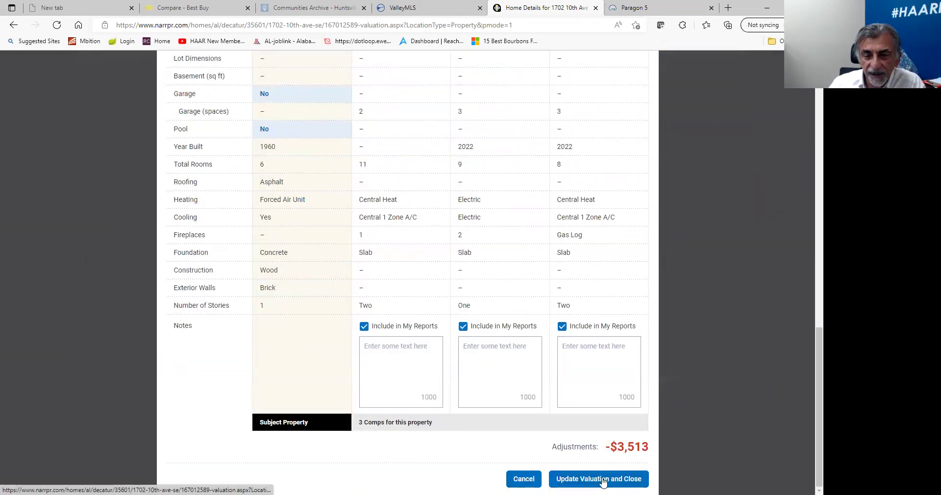
{"action": "left_click", "coordinate": [523, 479]}
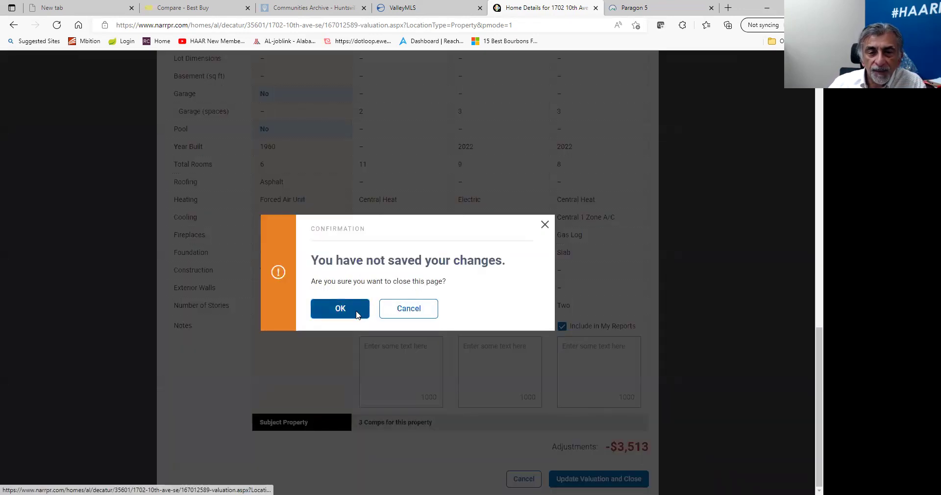
{"action": "left_click", "coordinate": [357, 314]}
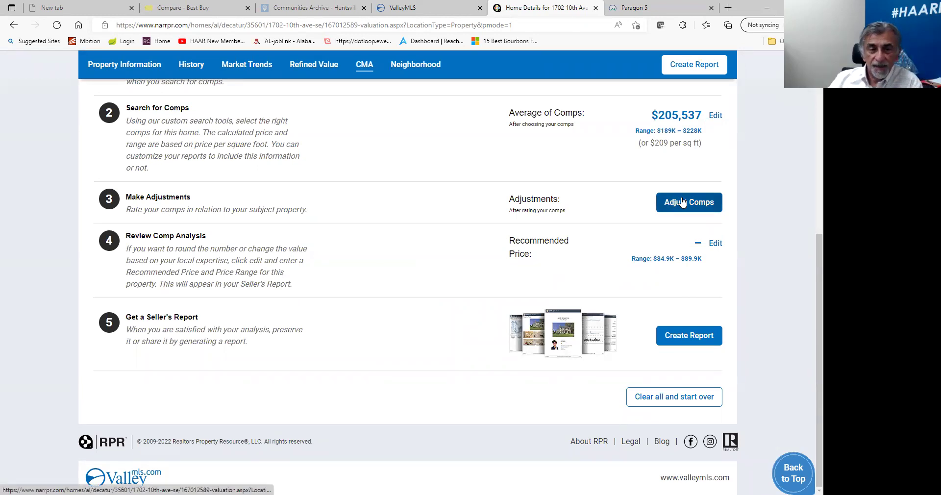
Delete the $84,900 minimum from the recommended price range, then switch to the Paragon CMA.
{"action": "left_click", "coordinate": [712, 245]}
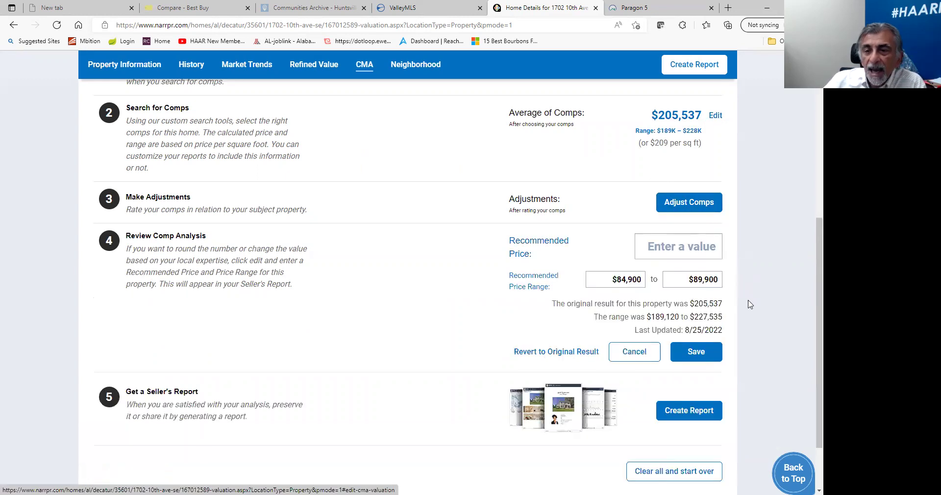
{"action": "left_click_drag", "start_coordinate": [590, 279], "coordinate": [727, 281]}
{"action": "key", "text": "BackSpace"}
{"action": "key", "text": "BackSpace"}
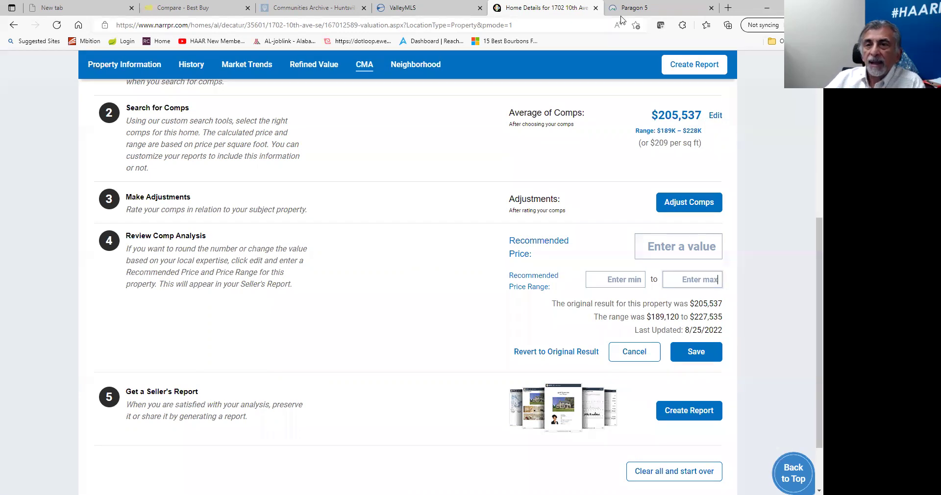
{"action": "key", "text": "ctrl+Tab"}
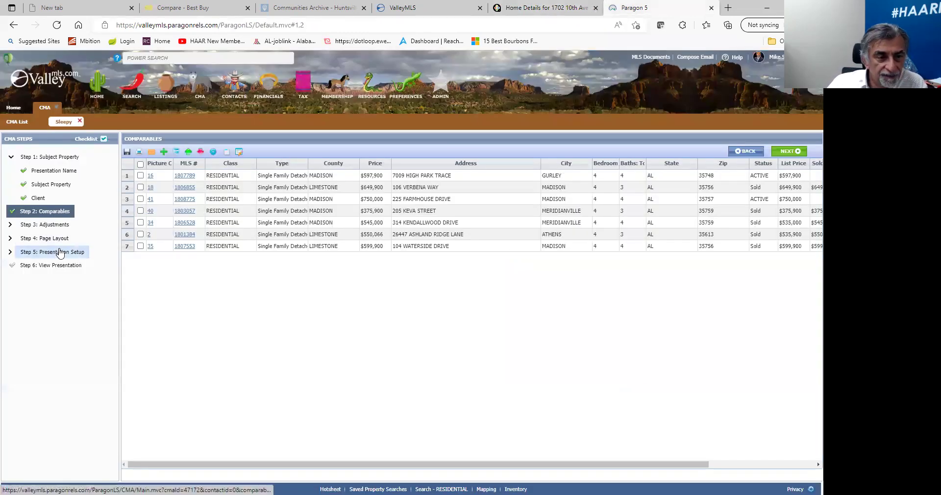
View the Paragon CMA presentation's $599,900 suggested low list price, then return to RPR.
{"action": "left_click", "coordinate": [60, 261]}
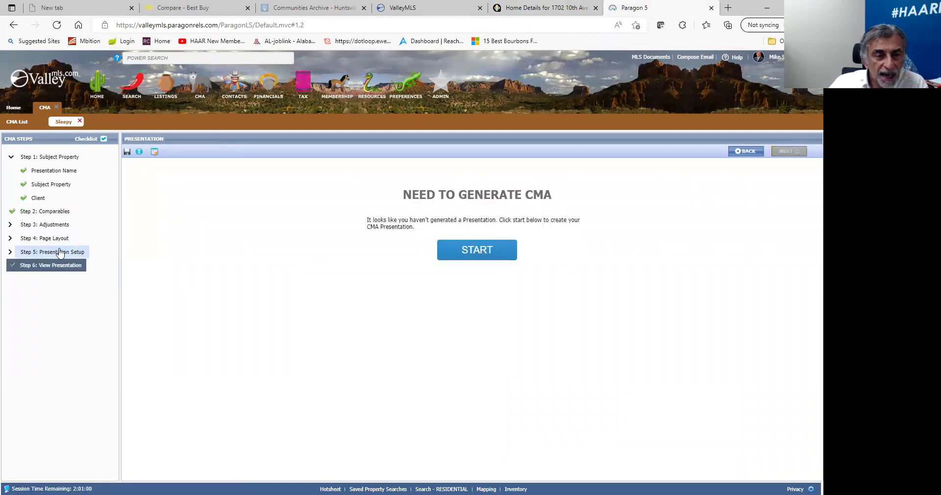
{"action": "scroll", "coordinate": [93, 392], "scroll_direction": "down", "scroll_amount": 1}
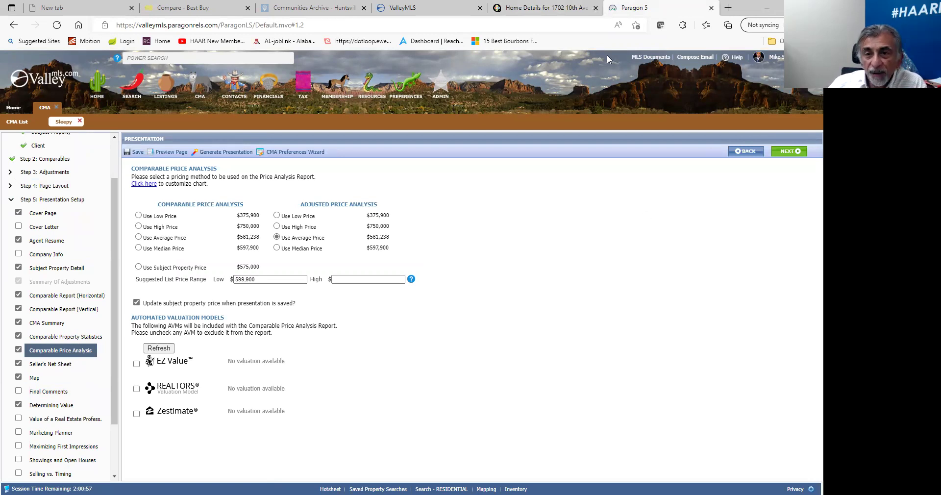
{"action": "key", "text": "ctrl+shift+Tab"}
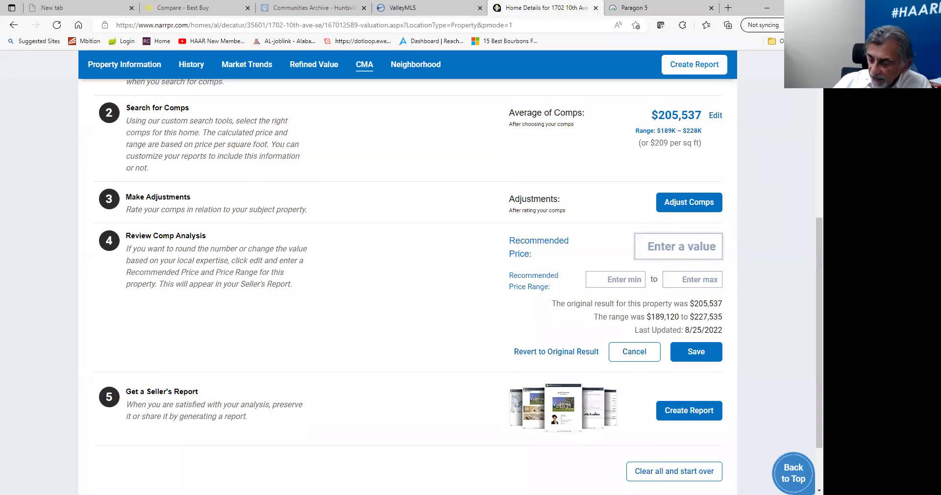
Enter 599,900 as the low price, then revert to the original $205,537 result and start a report.
{"action": "type", "text": "599"}
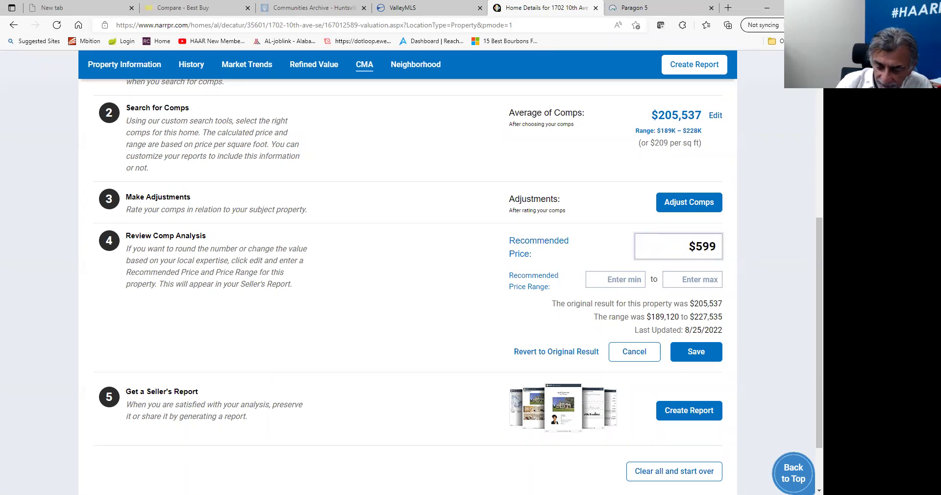
{"action": "type", "text": ",900"}
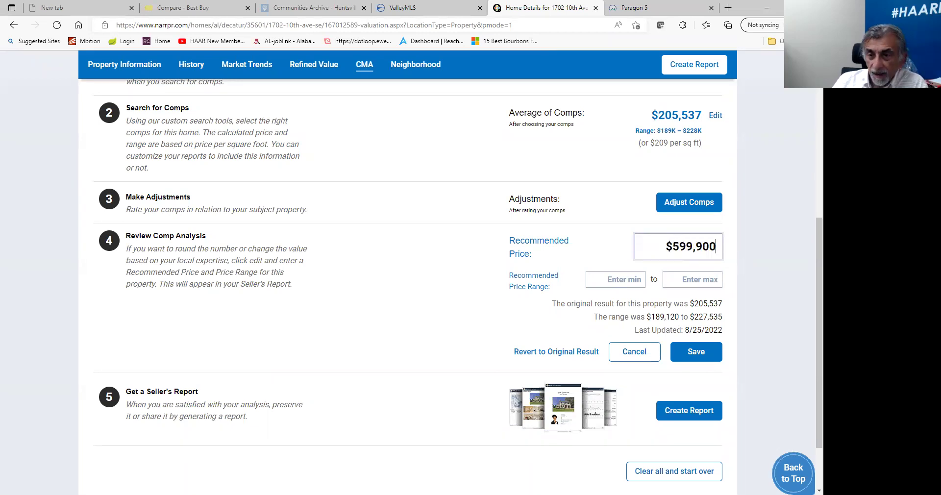
{"action": "left_click", "coordinate": [620, 277]}
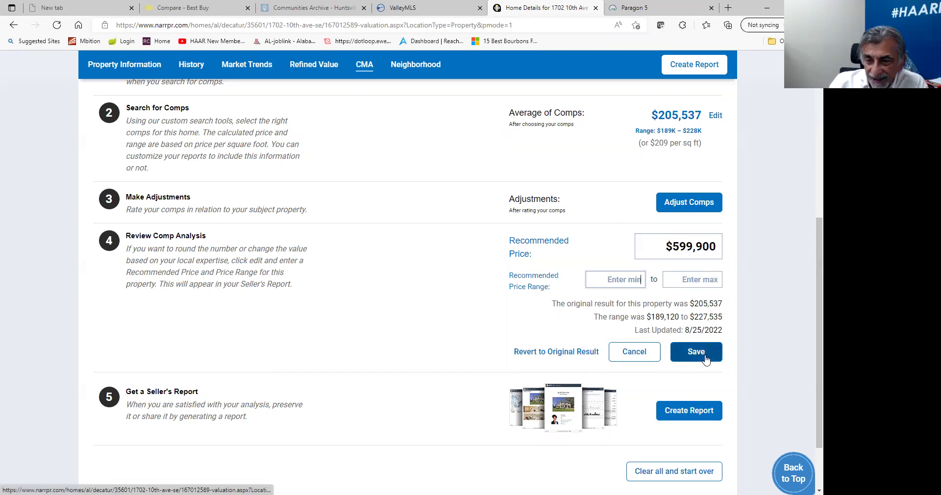
{"action": "left_click", "coordinate": [576, 353]}
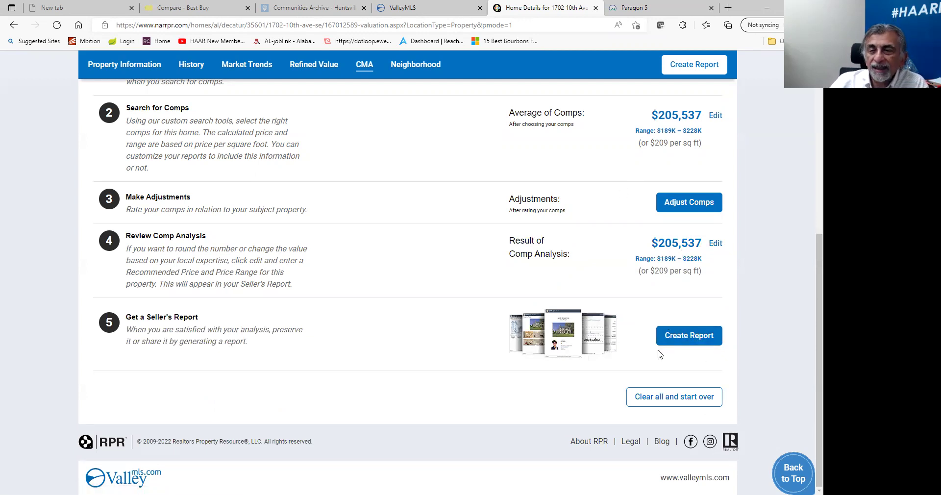
{"action": "left_click", "coordinate": [686, 336]}
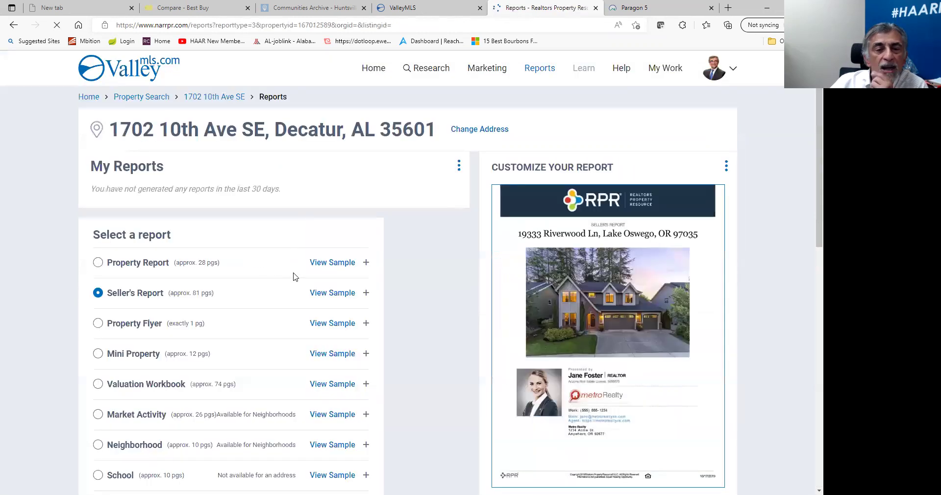
Preview the Seller's Report sample, close it, and expand the Seller's Report element choices.
{"action": "scroll", "coordinate": [200, 198], "scroll_direction": "down", "scroll_amount": 3}
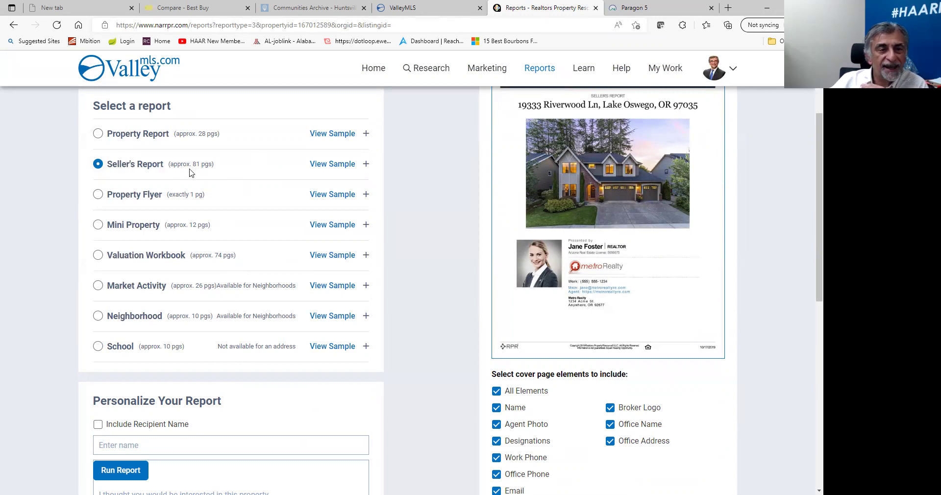
{"action": "scroll", "coordinate": [254, 241], "scroll_direction": "down", "scroll_amount": 4}
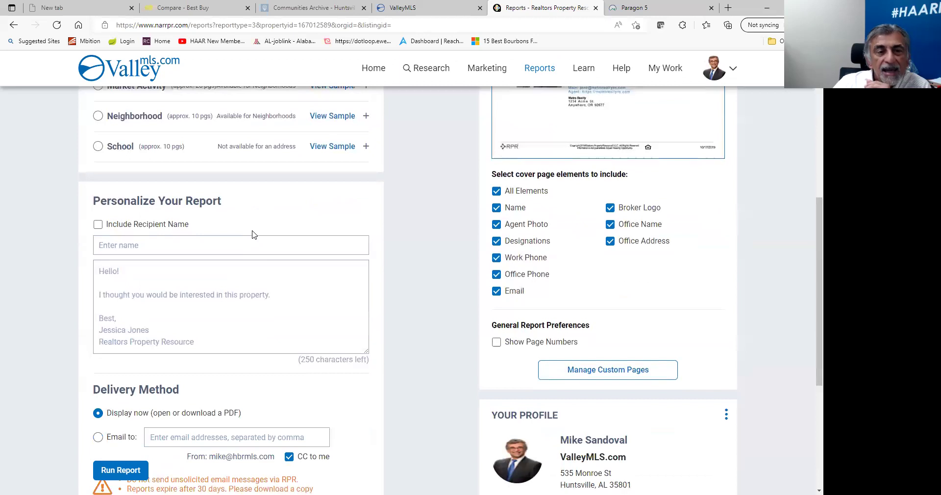
{"action": "scroll", "coordinate": [254, 232], "scroll_direction": "up", "scroll_amount": 3}
{"action": "scroll", "coordinate": [255, 232], "scroll_direction": "up", "scroll_amount": 2}
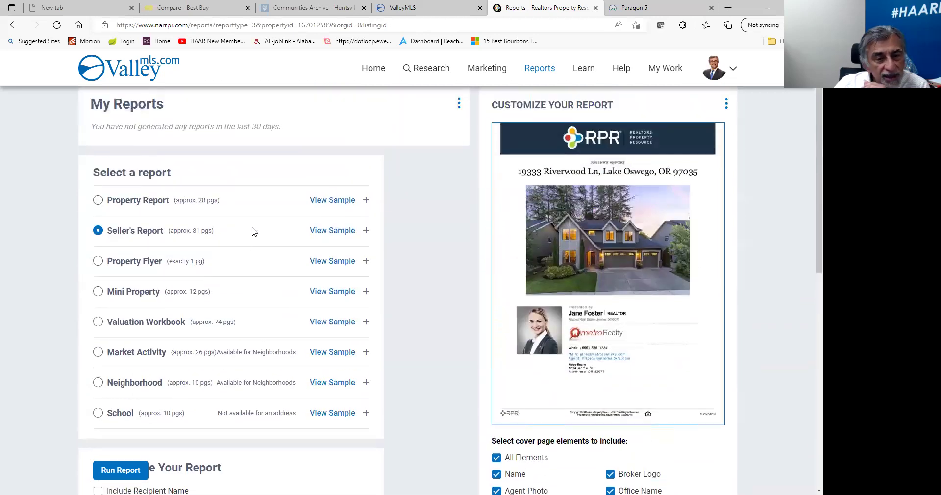
{"action": "left_click", "coordinate": [348, 234]}
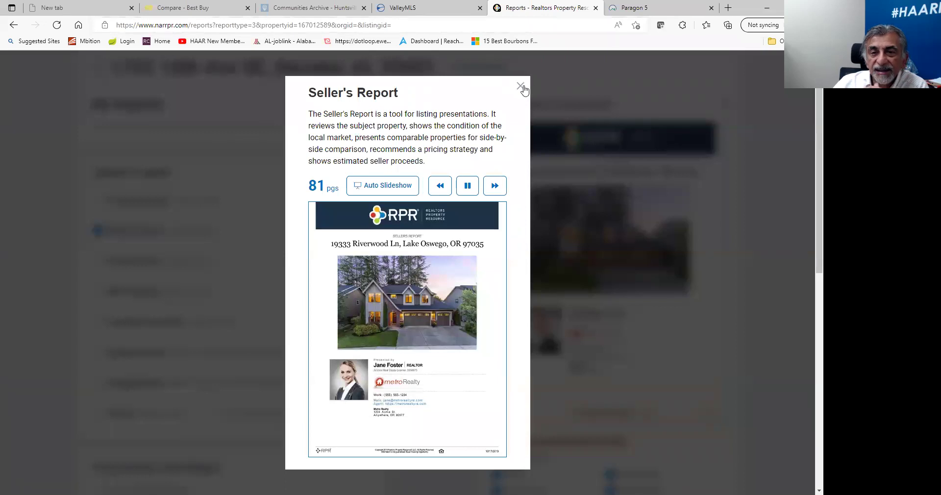
{"action": "left_click", "coordinate": [522, 86]}
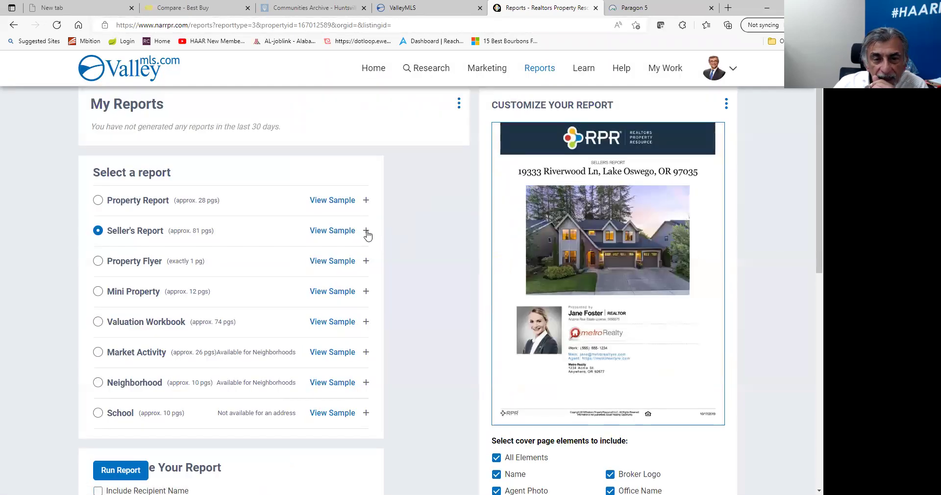
{"action": "left_click", "coordinate": [366, 231]}
Uncheck Home Facts, Extended Home Facts, Refined Value, photos, Property History, Sales and Financing, Market Activity and Your Comps.
{"action": "scroll", "coordinate": [400, 294], "scroll_direction": "down", "scroll_amount": 1}
{"action": "scroll", "coordinate": [402, 313], "scroll_direction": "down", "scroll_amount": 1}
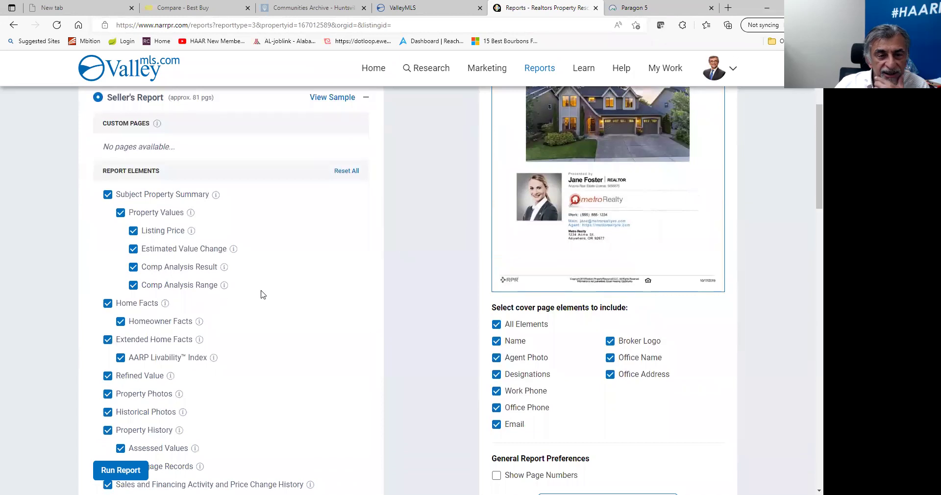
{"action": "left_click", "coordinate": [108, 305]}
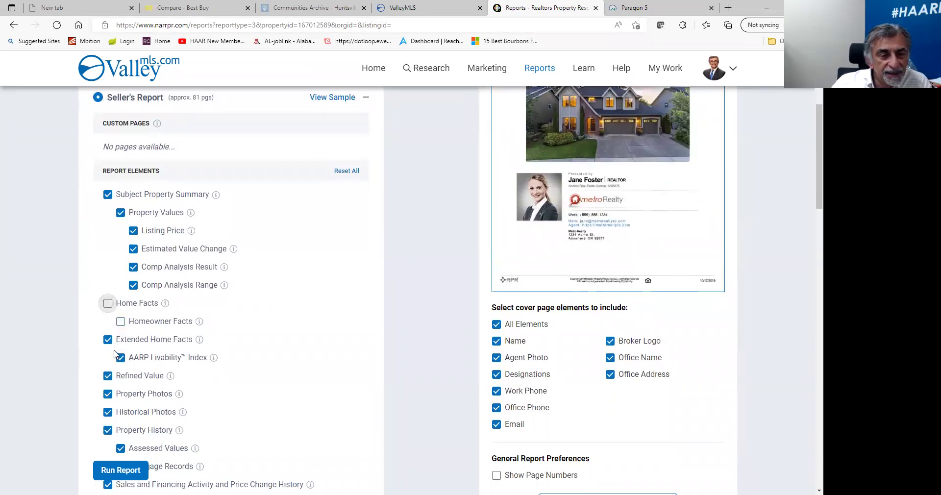
{"action": "left_click", "coordinate": [108, 339]}
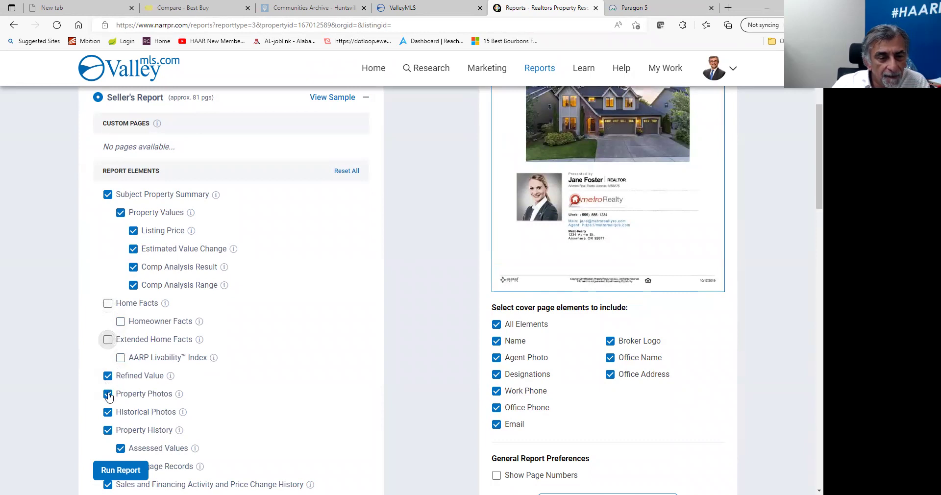
{"action": "left_click", "coordinate": [107, 376]}
{"action": "left_click", "coordinate": [108, 394]}
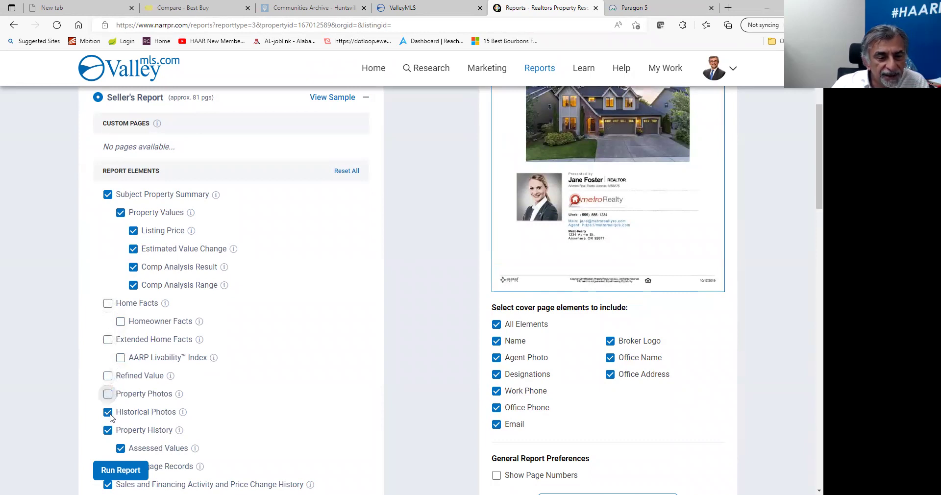
{"action": "left_click", "coordinate": [108, 429]}
{"action": "left_click", "coordinate": [108, 411]}
{"action": "scroll", "coordinate": [172, 372], "scroll_direction": "down", "scroll_amount": 4}
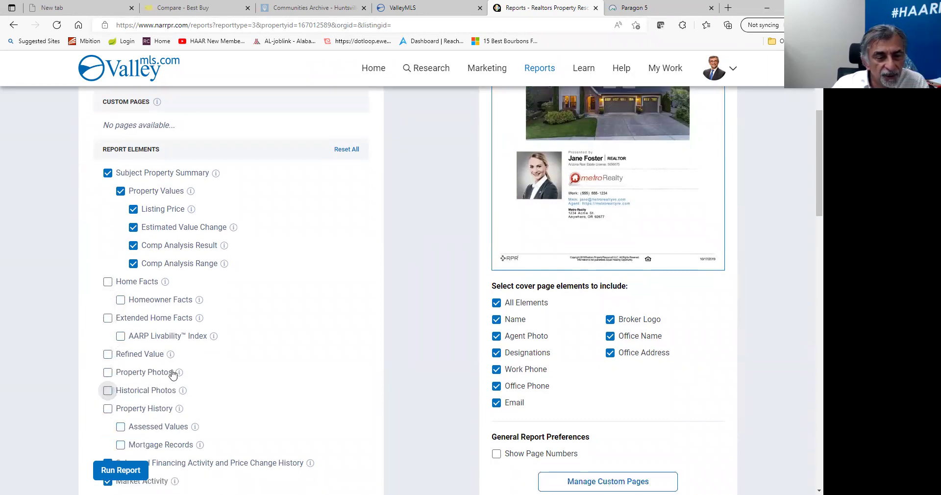
{"action": "left_click", "coordinate": [108, 286]}
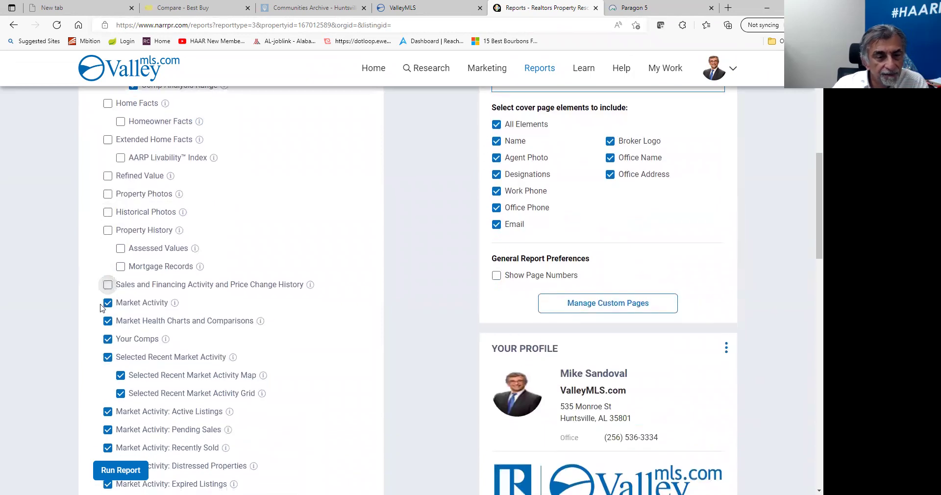
{"action": "left_click", "coordinate": [108, 303]}
{"action": "left_click", "coordinate": [108, 339]}
Personalize the Seller's Report as 'Test' and run it as a PDF.
{"action": "scroll", "coordinate": [226, 314], "scroll_direction": "down", "scroll_amount": 10}
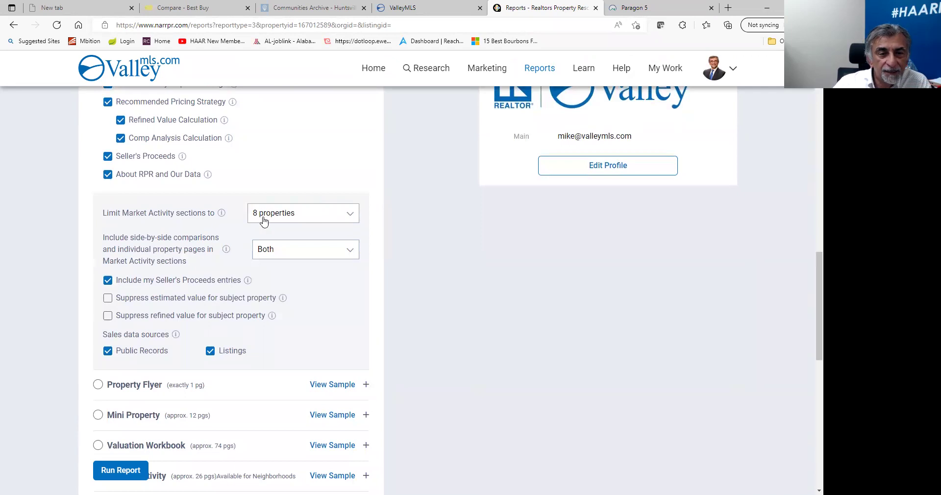
{"action": "scroll", "coordinate": [254, 284], "scroll_direction": "down", "scroll_amount": 3}
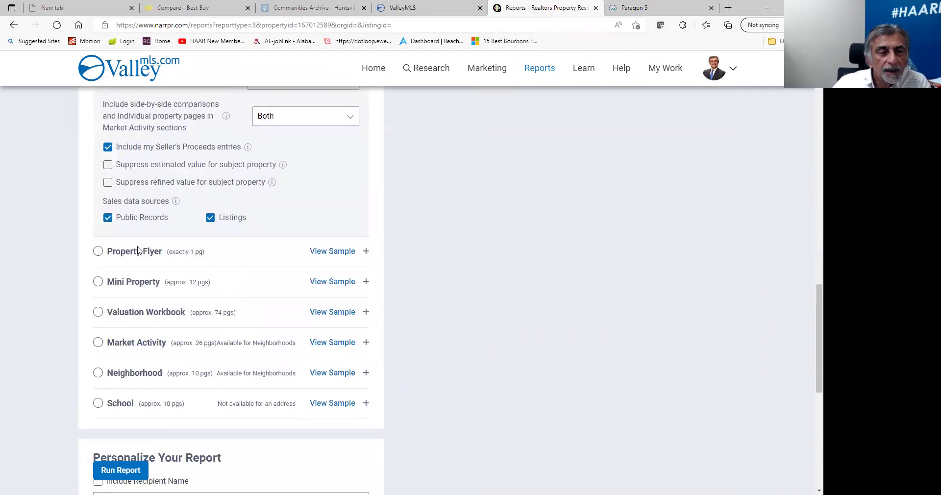
{"action": "scroll", "coordinate": [252, 384], "scroll_direction": "down", "scroll_amount": 4}
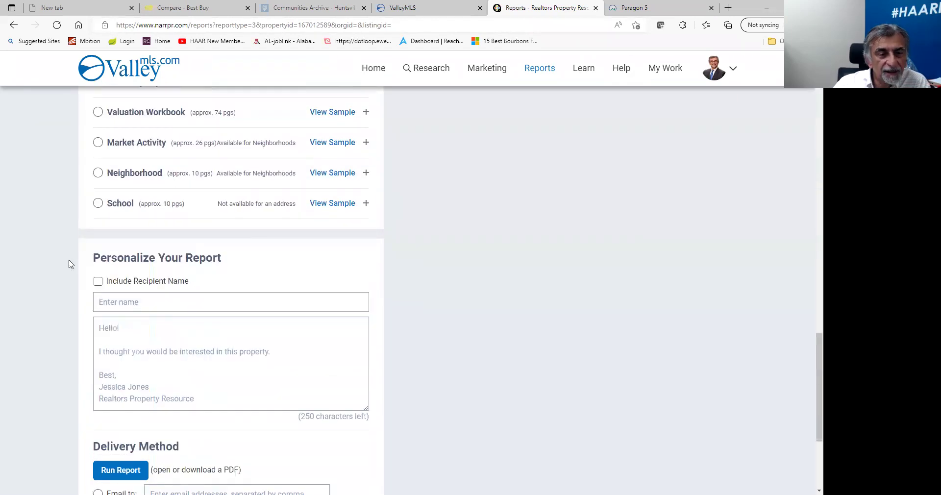
{"action": "left_click", "coordinate": [148, 297]}
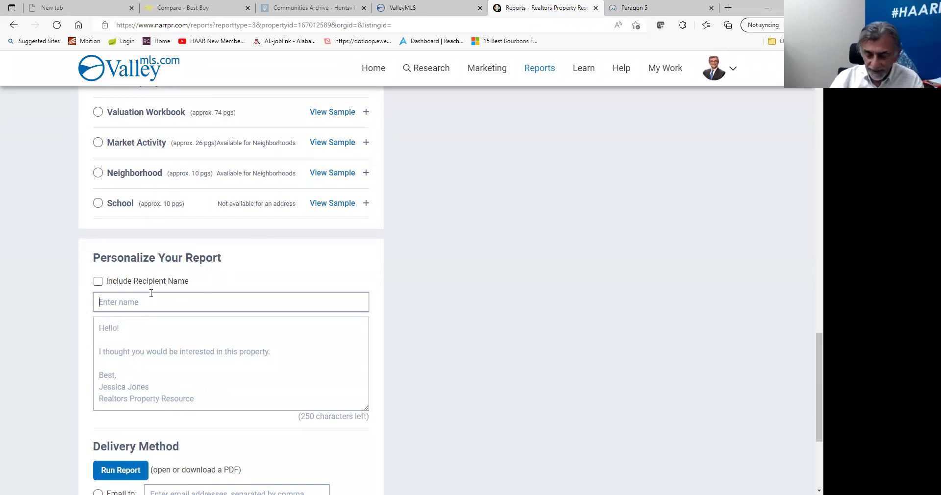
{"action": "type", "text": "Test"}
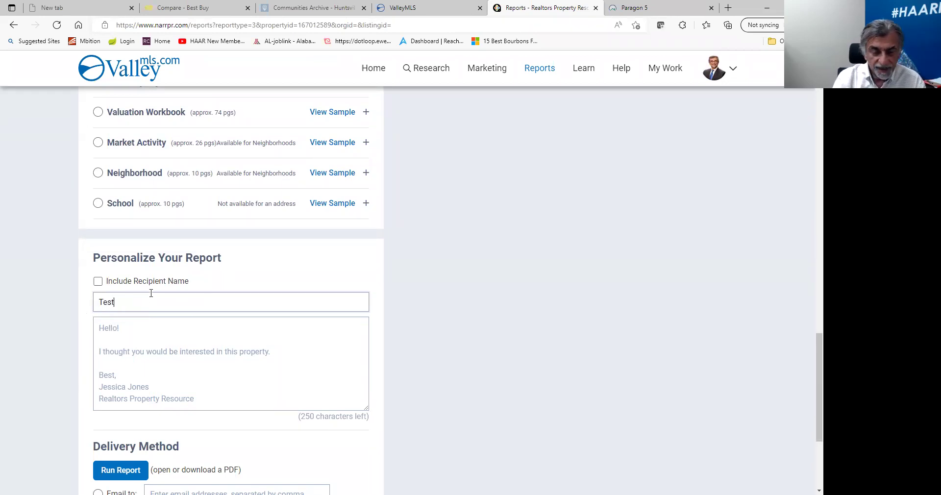
{"action": "left_click", "coordinate": [242, 360]}
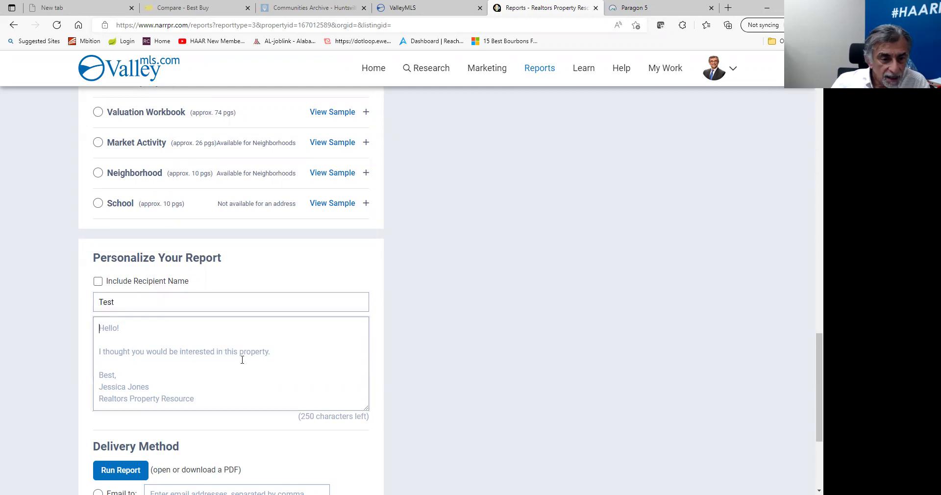
{"action": "scroll", "coordinate": [163, 427], "scroll_direction": "down", "scroll_amount": 3}
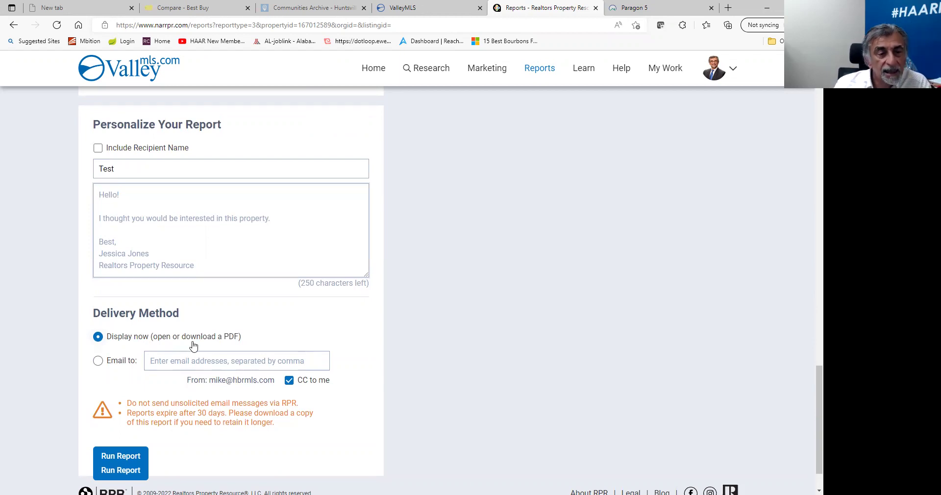
{"action": "scroll", "coordinate": [139, 419], "scroll_direction": "down", "scroll_amount": 1}
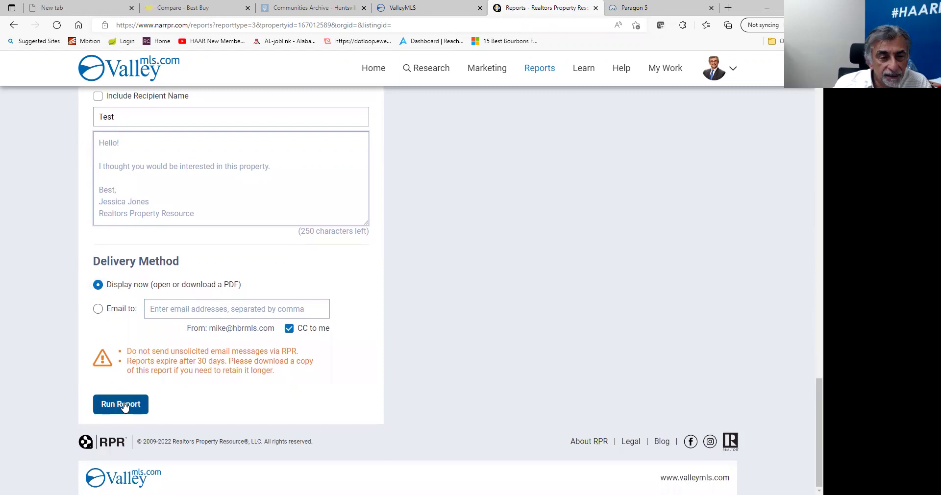
{"action": "left_click", "coordinate": [124, 407]}
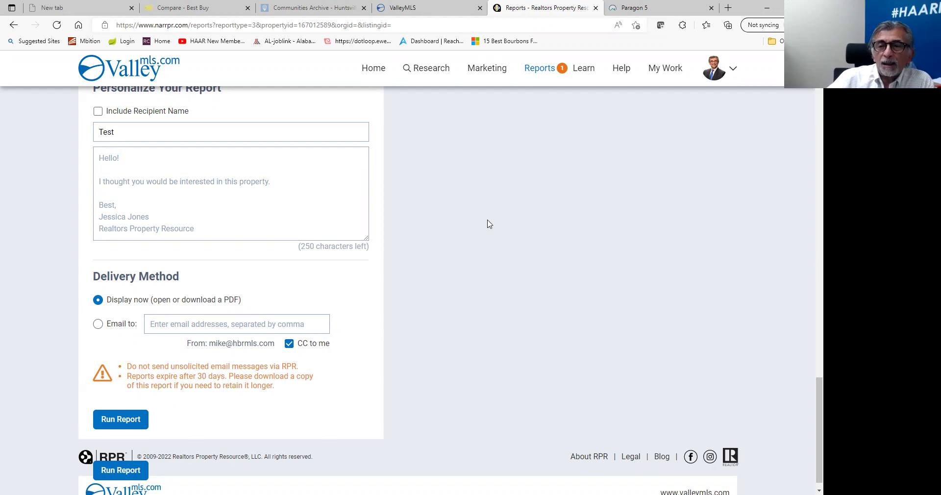
Check the Seller's Report under the Reports menu, then return home and show recent location searches.
{"action": "left_click", "coordinate": [547, 70]}
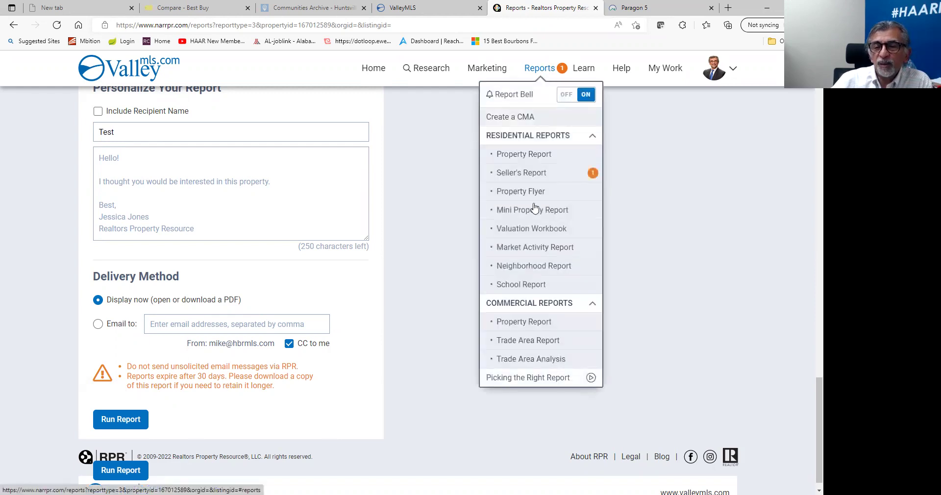
{"action": "left_click", "coordinate": [551, 174]}
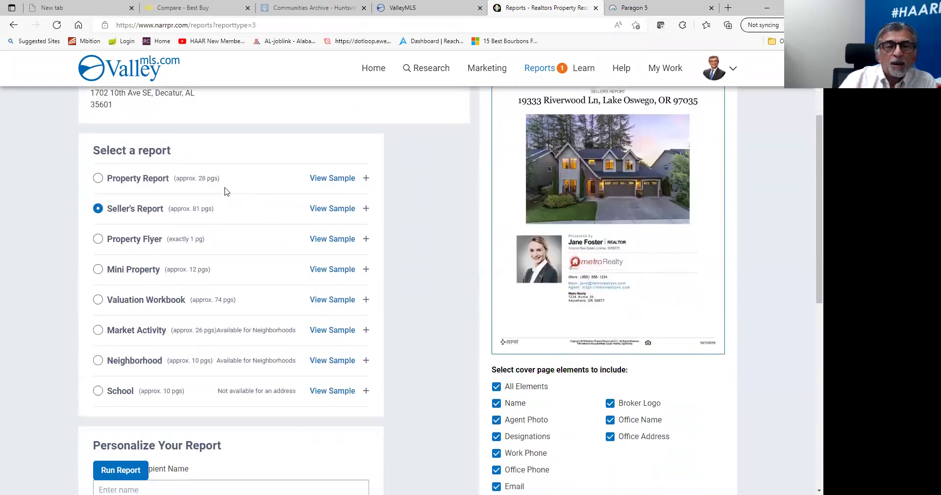
{"action": "left_click", "coordinate": [373, 69]}
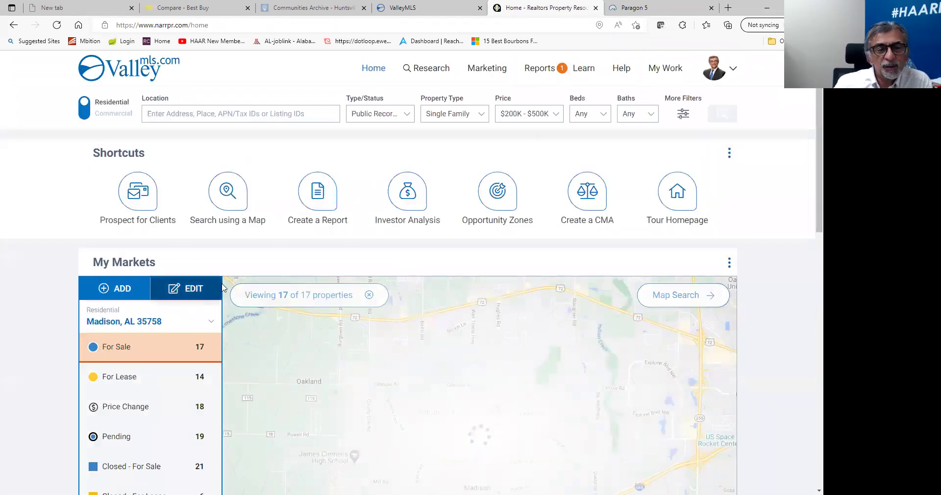
{"action": "left_click", "coordinate": [197, 115]}
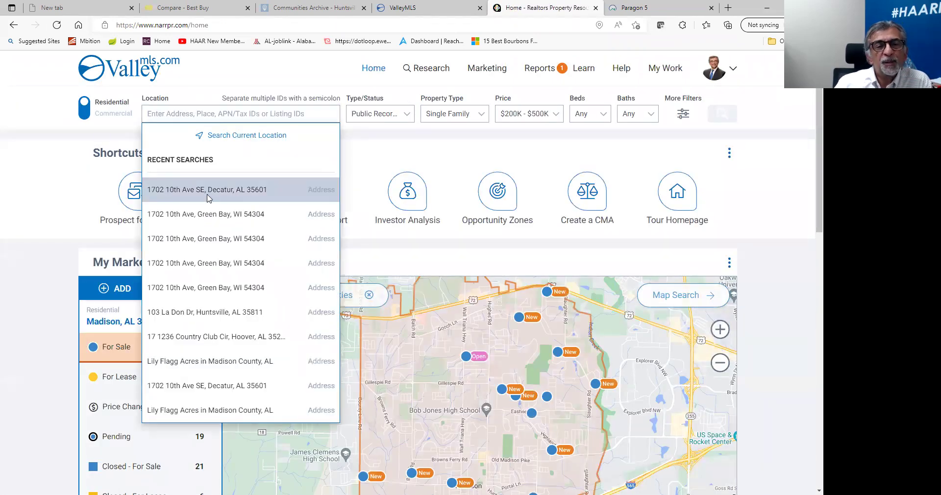
{"action": "left_click", "coordinate": [209, 196]}
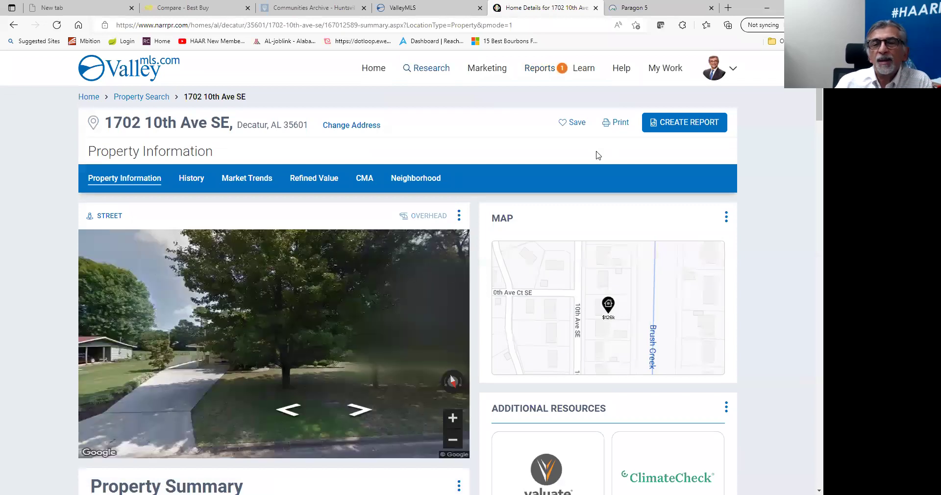
{"action": "left_click", "coordinate": [336, 186]}
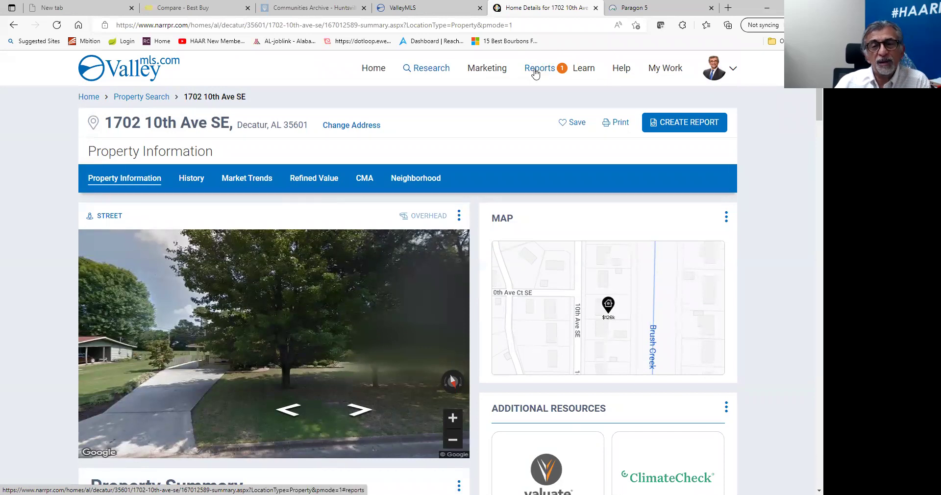
{"action": "left_click", "coordinate": [539, 71]}
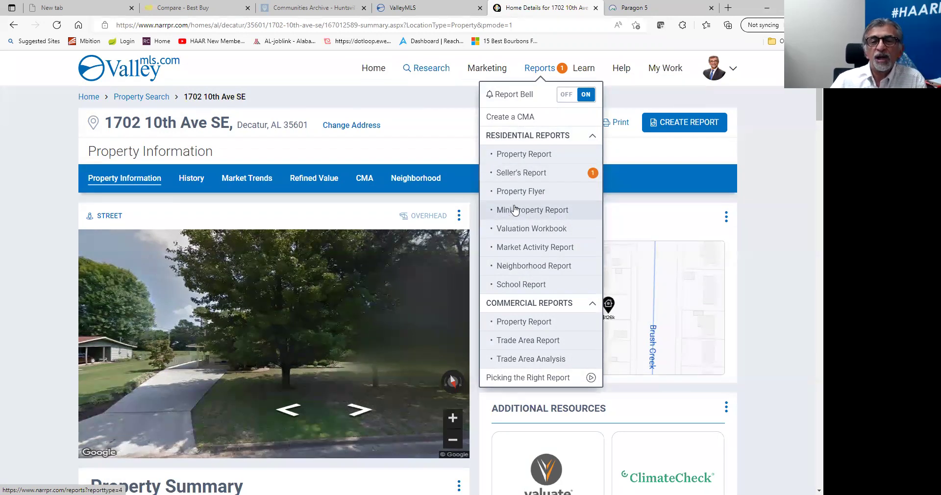
{"action": "left_click", "coordinate": [512, 211]}
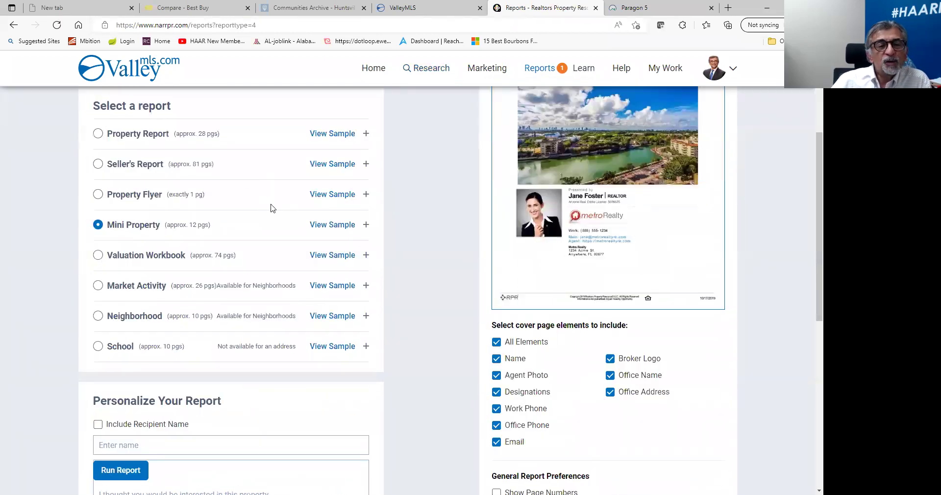
Page through the Mini Property sample report, close it, and go back to RPR home.
{"action": "scroll", "coordinate": [294, 270], "scroll_direction": "up", "scroll_amount": 3}
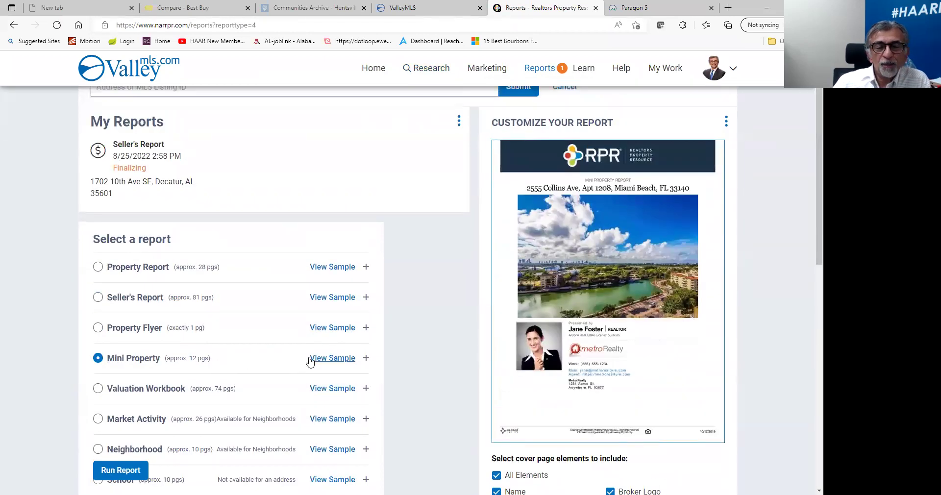
{"action": "left_click", "coordinate": [333, 358]}
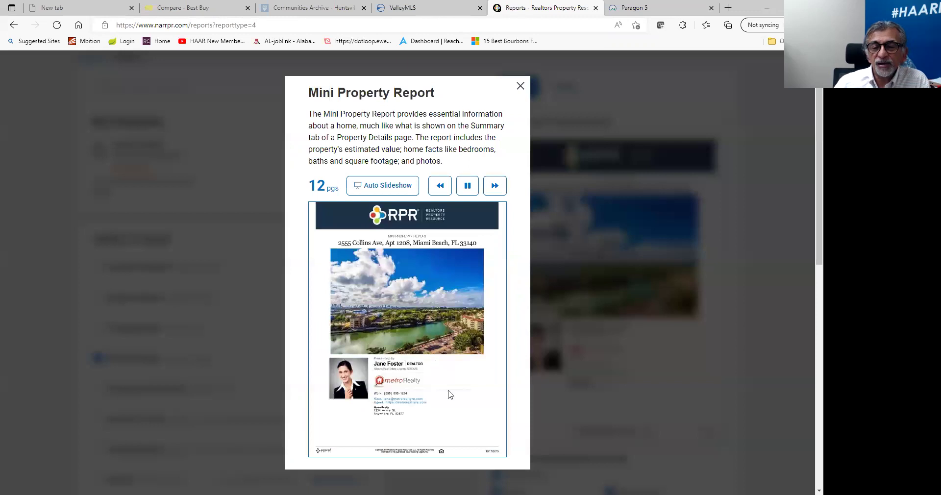
{"action": "left_click", "coordinate": [496, 191]}
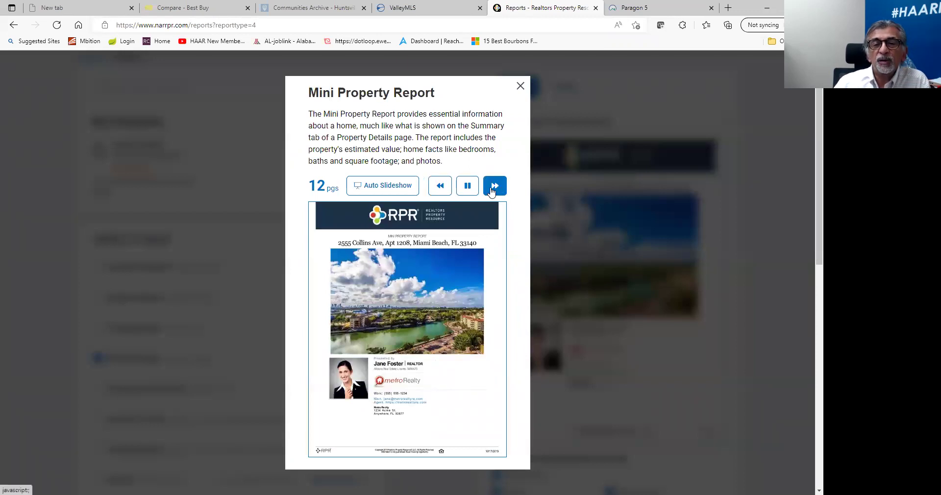
{"action": "left_click", "coordinate": [521, 86]}
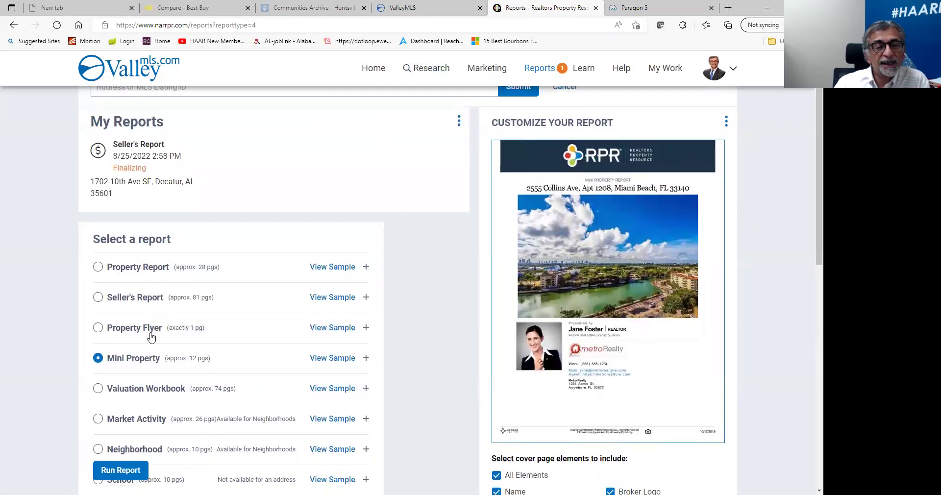
{"action": "left_click", "coordinate": [372, 68]}
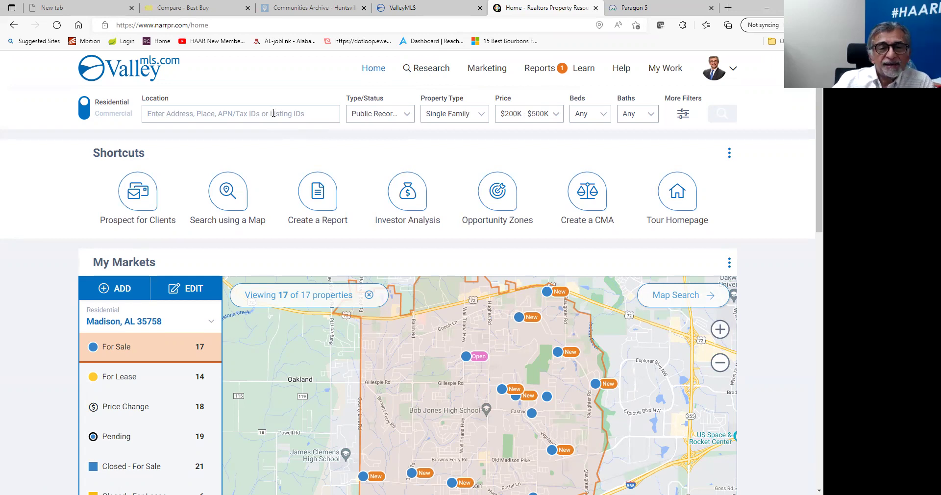
Dismiss the recent searches list and download the generated Seller's Report PDF.
{"action": "left_click", "coordinate": [274, 113]}
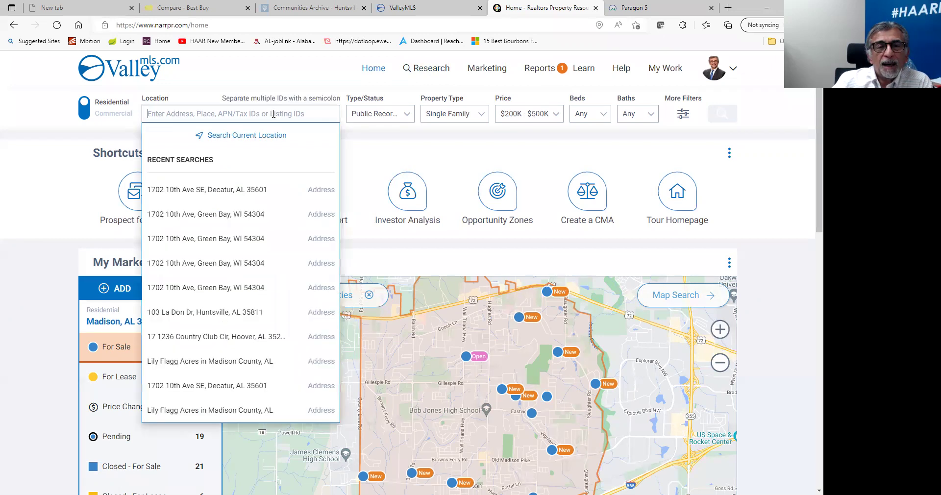
{"action": "left_click", "coordinate": [220, 72]}
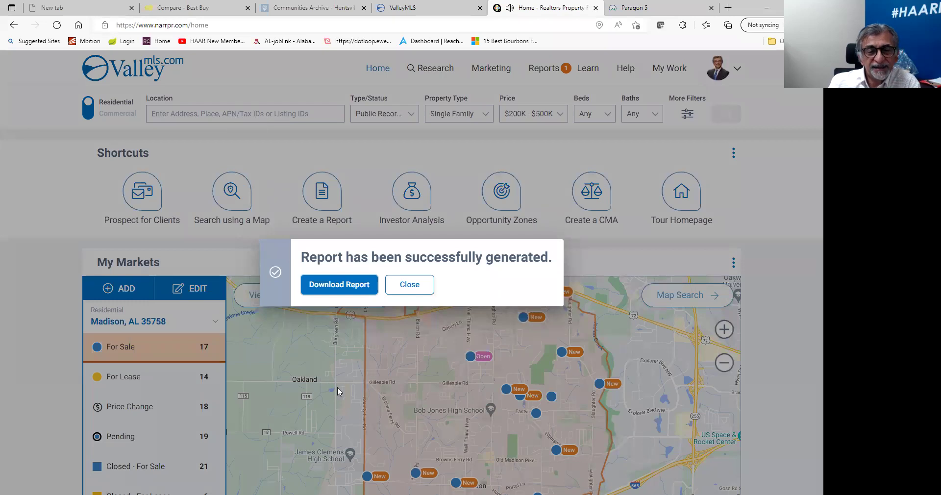
{"action": "left_click", "coordinate": [344, 291]}
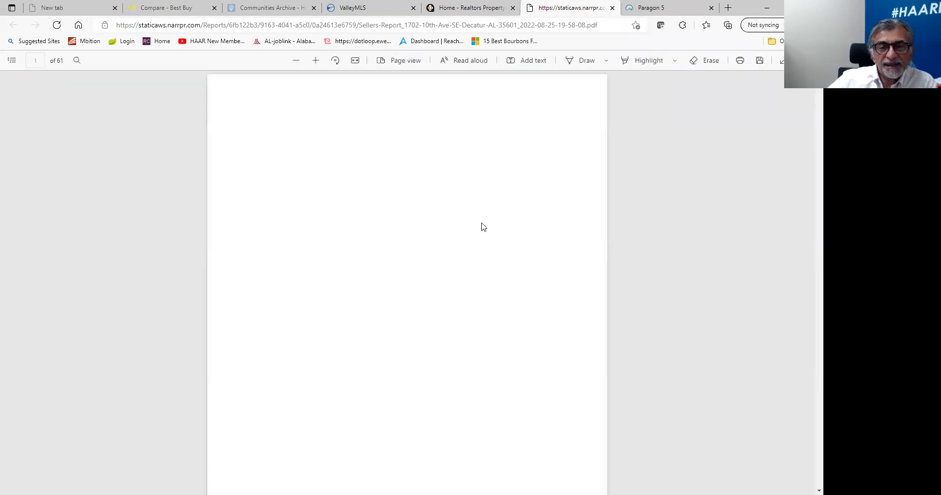
Scroll through the 61-page Seller's Report PDF, close its table of contents, and return to the RPR tab.
{"action": "scroll", "coordinate": [486, 231], "scroll_direction": "down", "scroll_amount": 8}
{"action": "scroll", "coordinate": [488, 231], "scroll_direction": "down", "scroll_amount": 5}
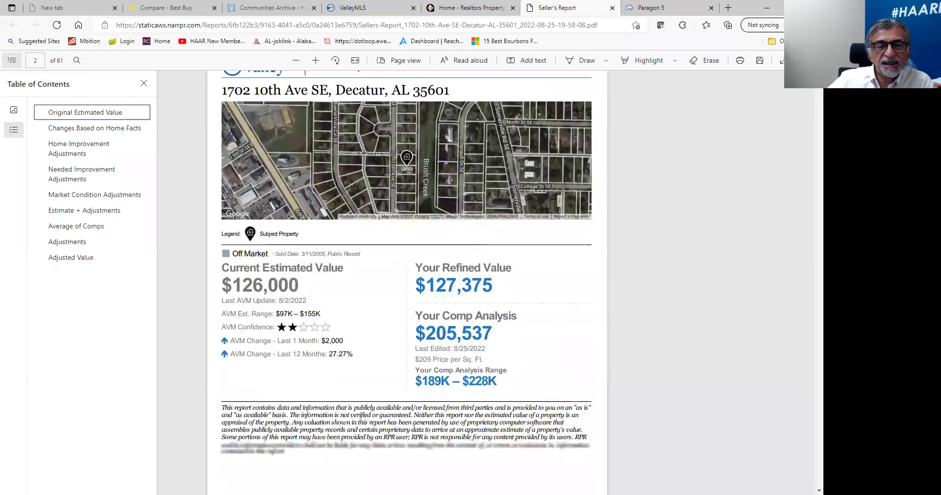
{"action": "scroll", "coordinate": [397, 301], "scroll_direction": "down", "scroll_amount": 20}
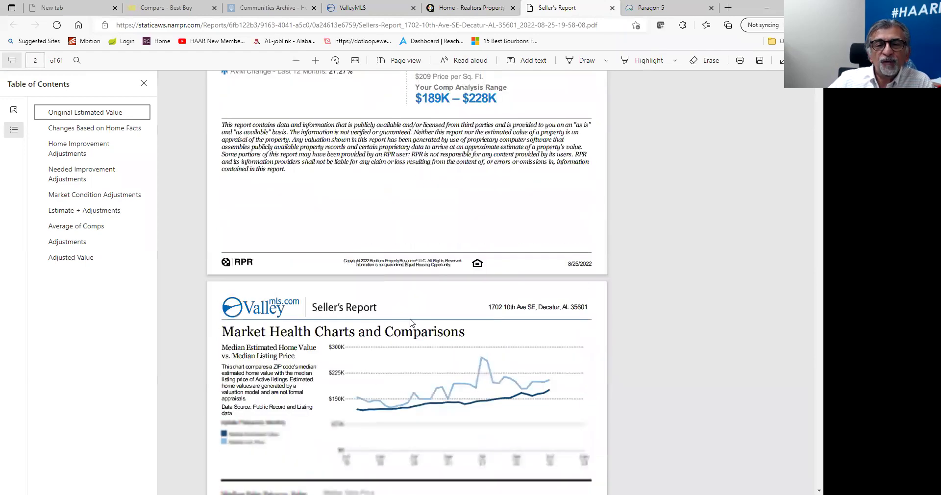
{"action": "scroll", "coordinate": [405, 328], "scroll_direction": "up", "scroll_amount": 20}
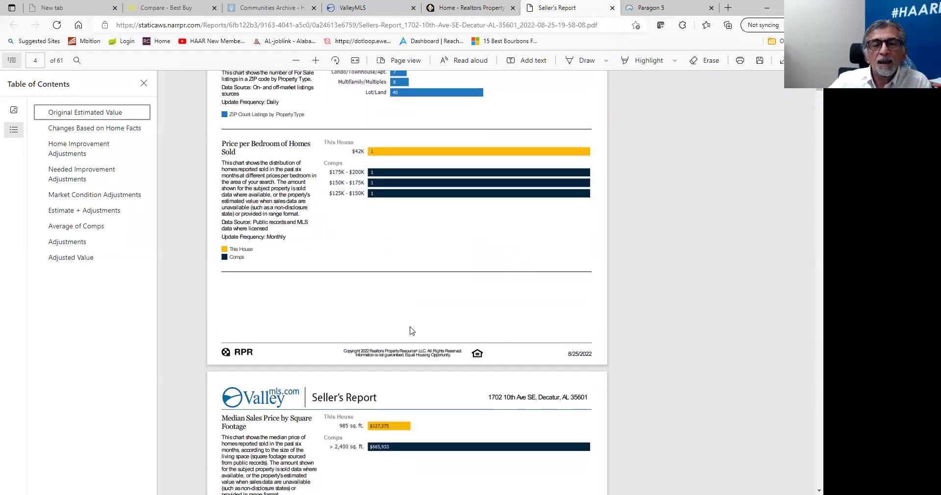
{"action": "scroll", "coordinate": [411, 290], "scroll_direction": "up", "scroll_amount": 18}
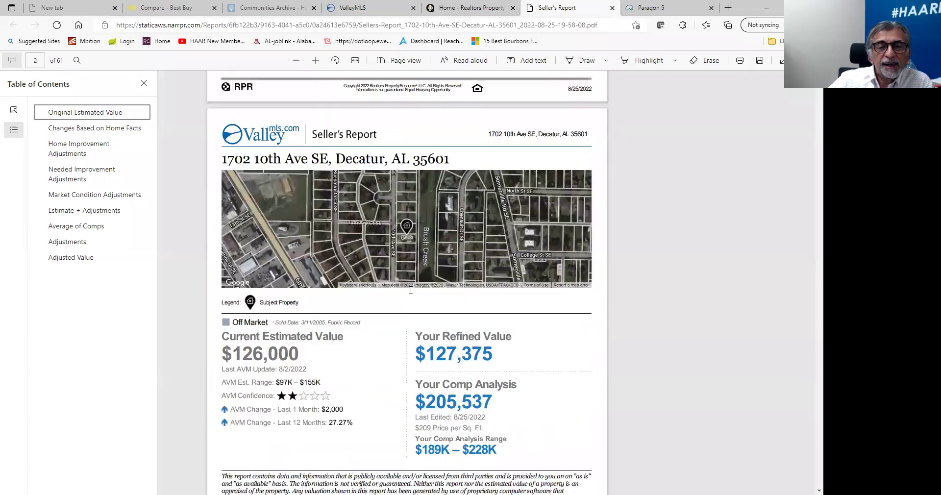
{"action": "left_click", "coordinate": [146, 82]}
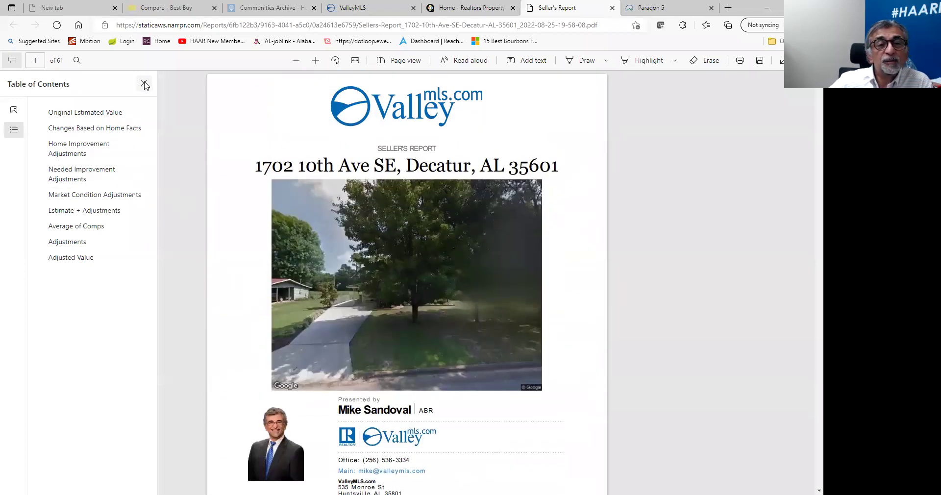
{"action": "left_click", "coordinate": [466, 7]}
{"action": "left_click", "coordinate": [566, 9]}
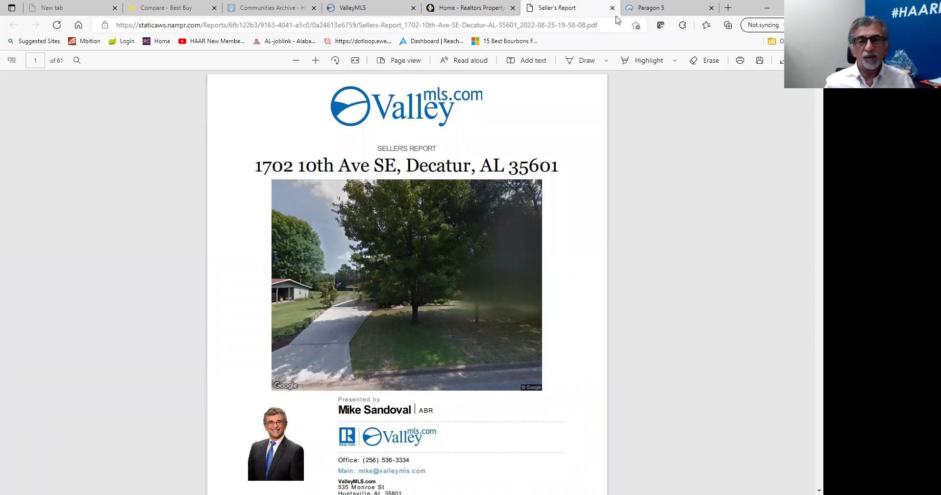
{"action": "left_click", "coordinate": [461, 8]}
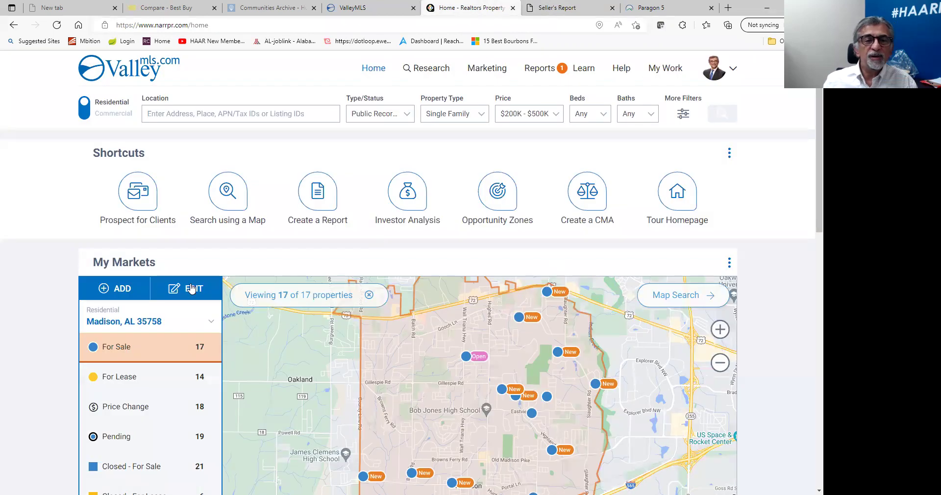
Rerun the recent Lily Flagg Acres location search, select all results, and start a mailing-label export.
{"action": "left_click", "coordinate": [259, 114]}
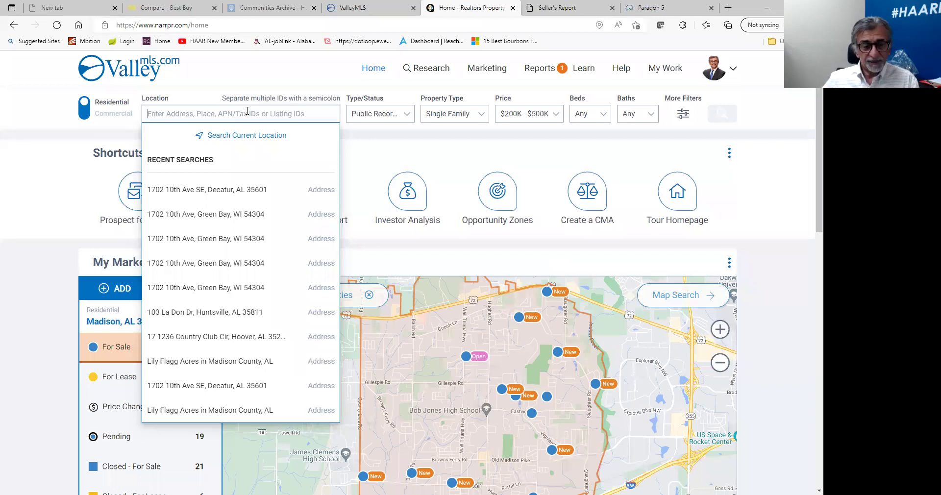
{"action": "left_click", "coordinate": [176, 416]}
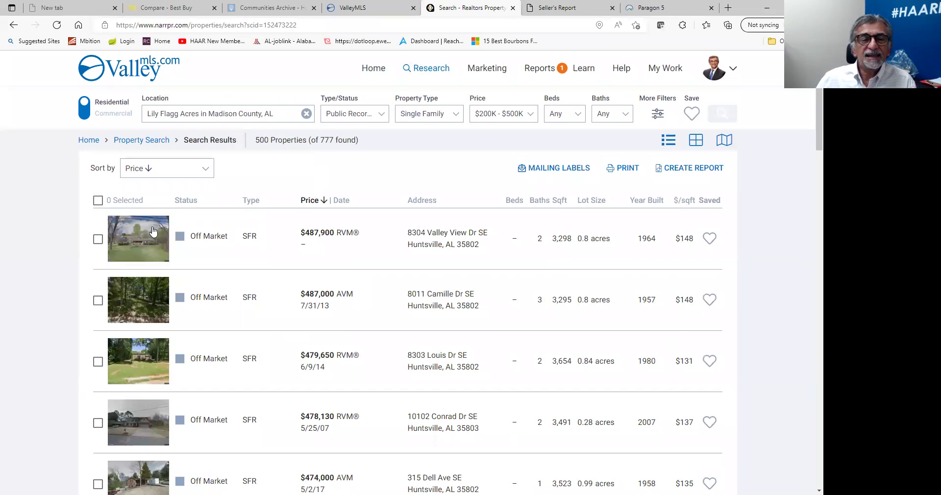
{"action": "left_click", "coordinate": [98, 200]}
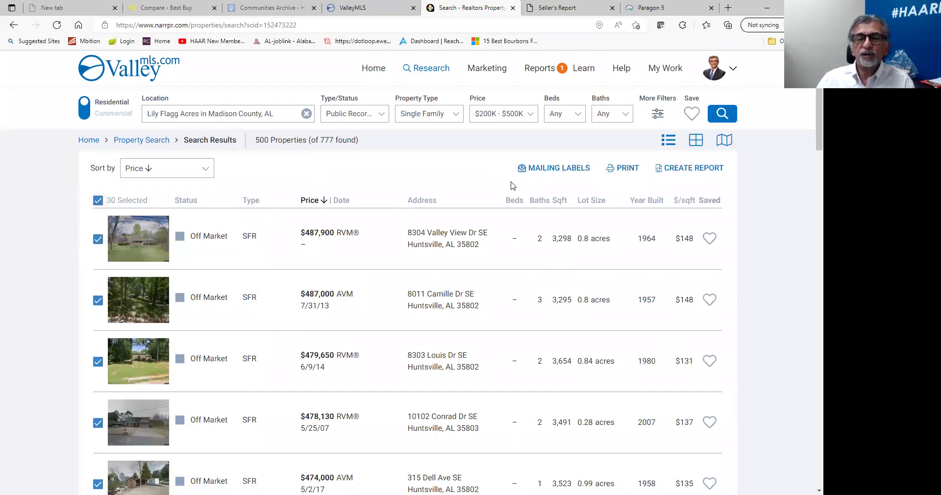
{"action": "left_click", "coordinate": [549, 172]}
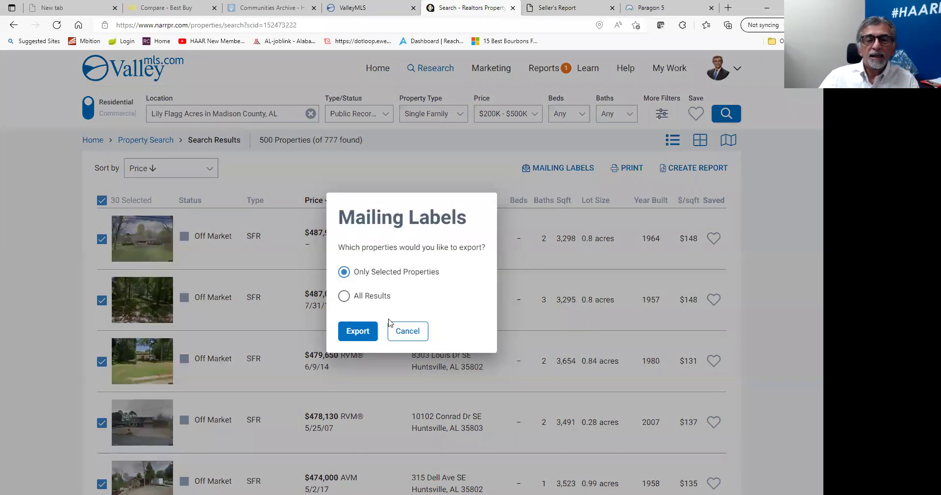
Switch the label export to all results, review the PDF Avery 5160 settings for 749 records, then close without printing.
{"action": "left_click", "coordinate": [371, 299]}
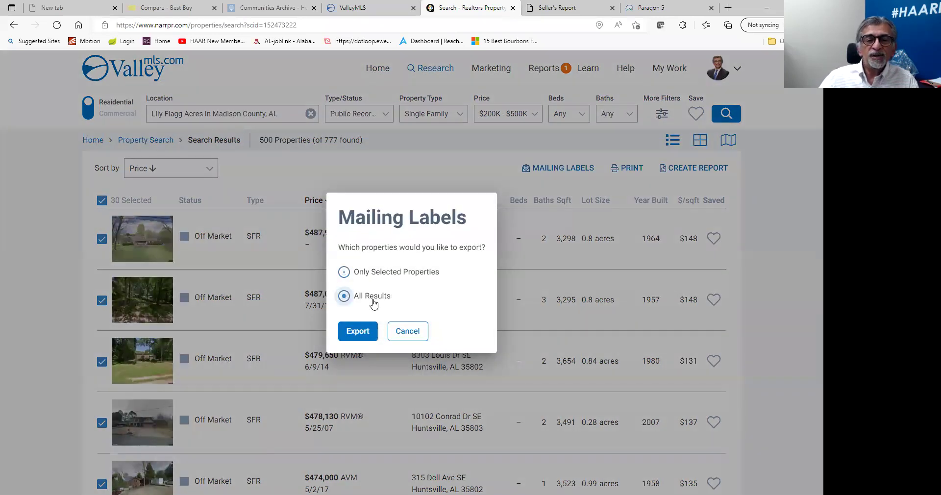
{"action": "left_click", "coordinate": [366, 332]}
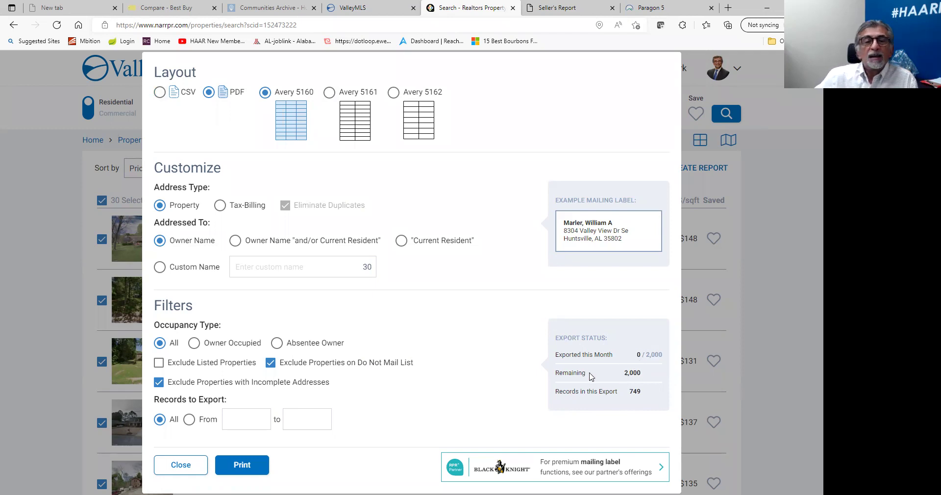
{"action": "left_click", "coordinate": [165, 470]}
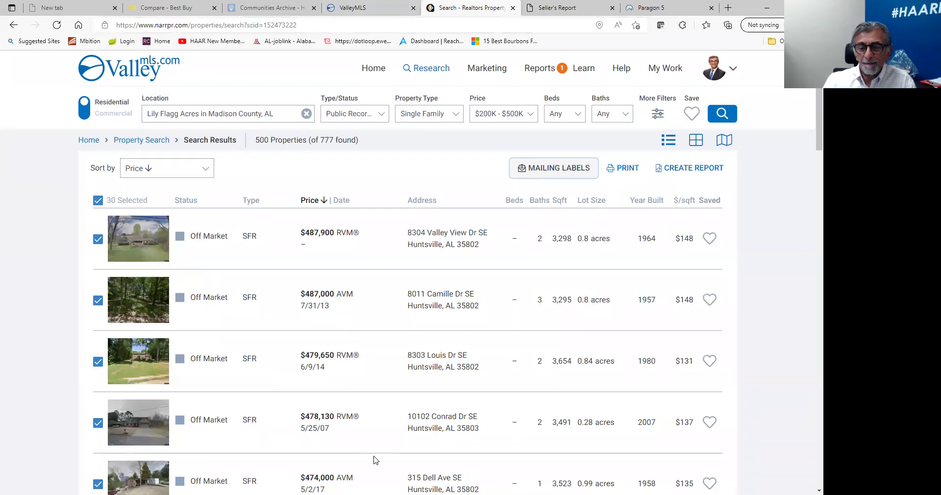
{"action": "left_click", "coordinate": [670, 384]}
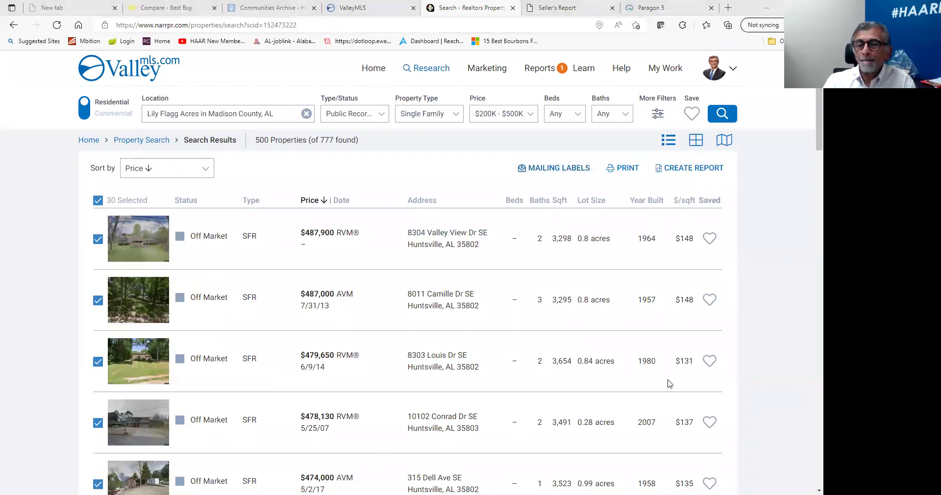